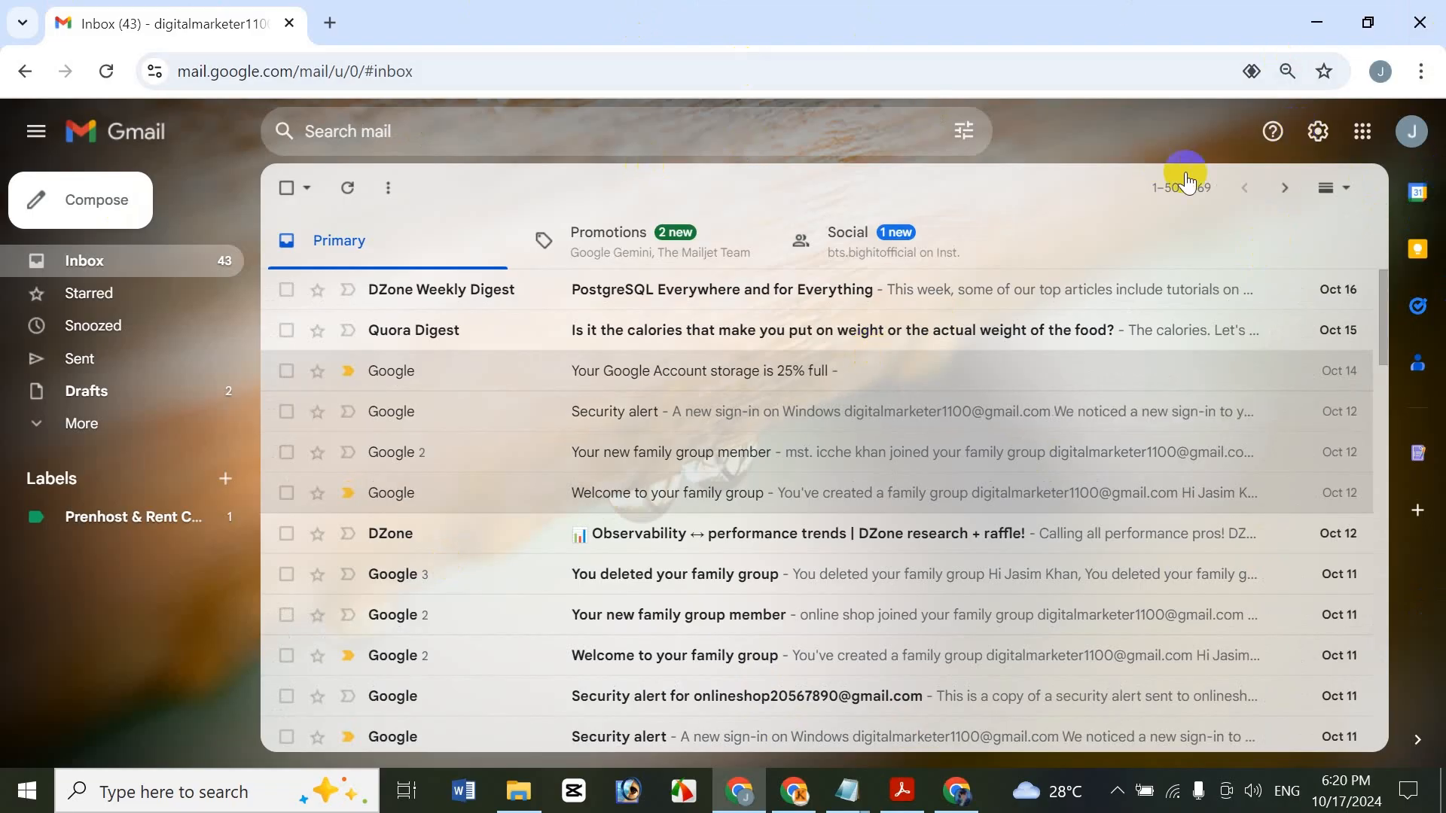
# Open the full settings page of the sender's mailbox on its general section.
pyautogui.click(1319, 137)
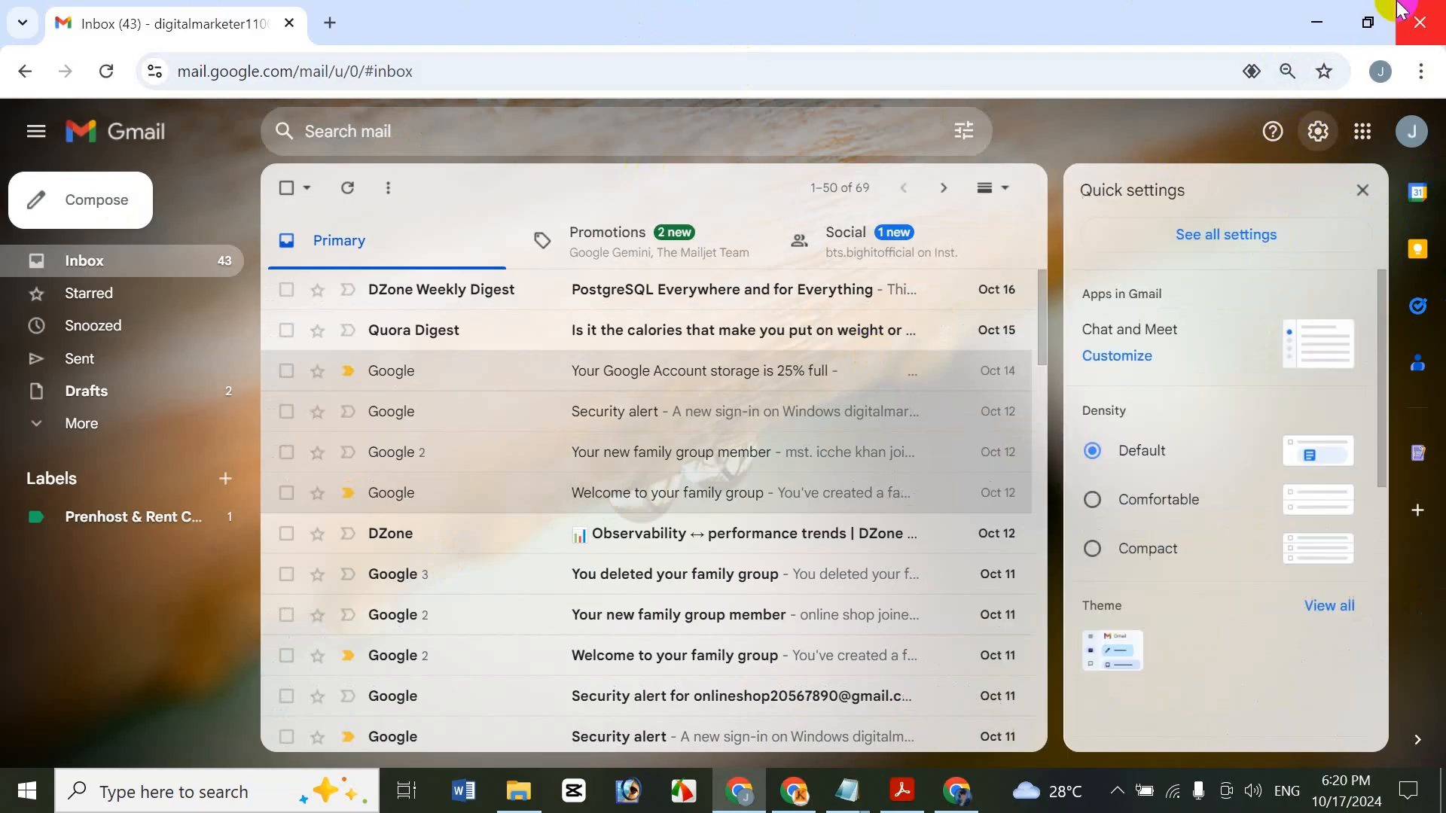
pyautogui.click(1298, 205)
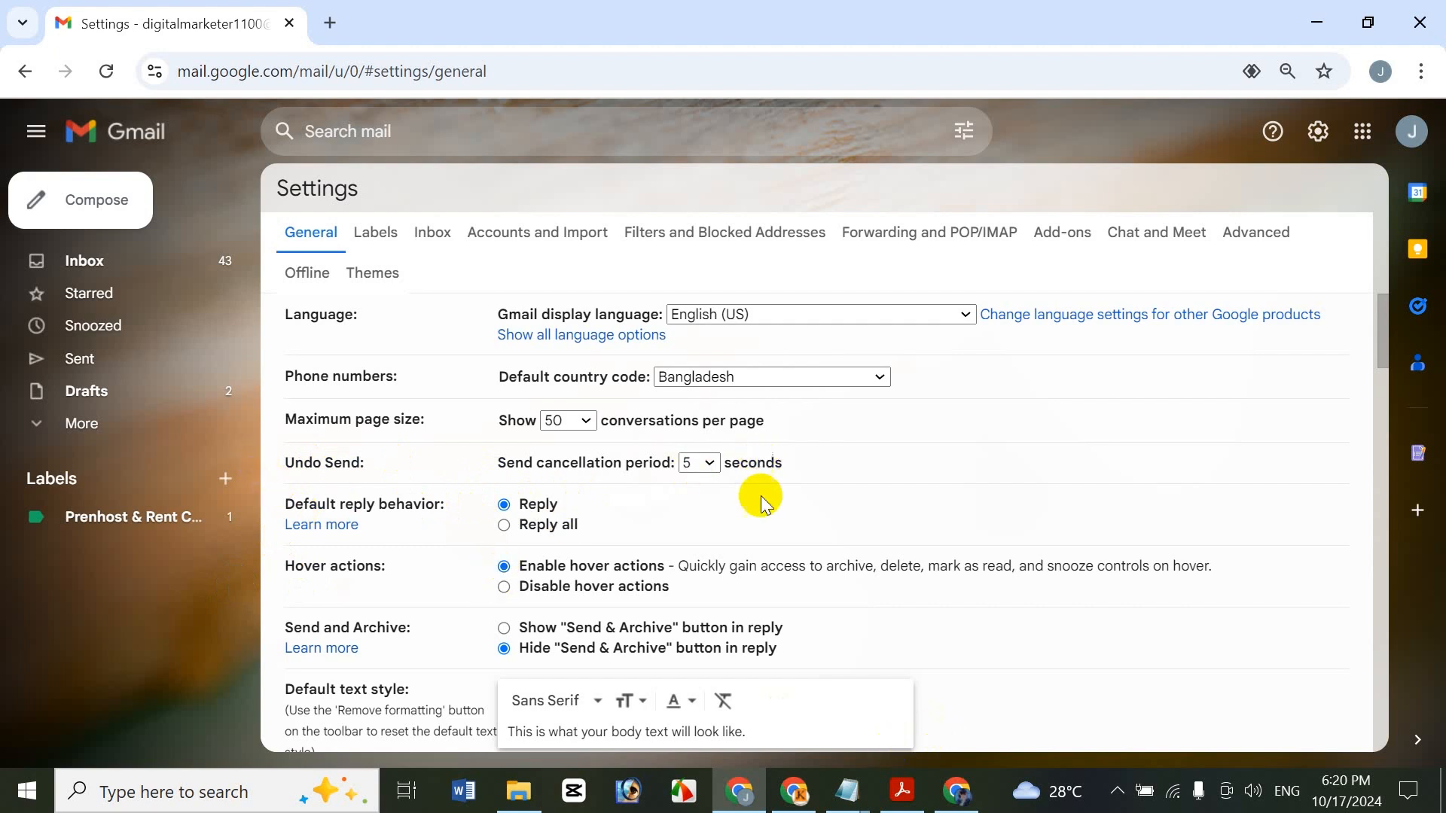
# Start a new message addressed to the online shop contact with the subject "gsf g df gdfg".
pyautogui.click(94, 199)
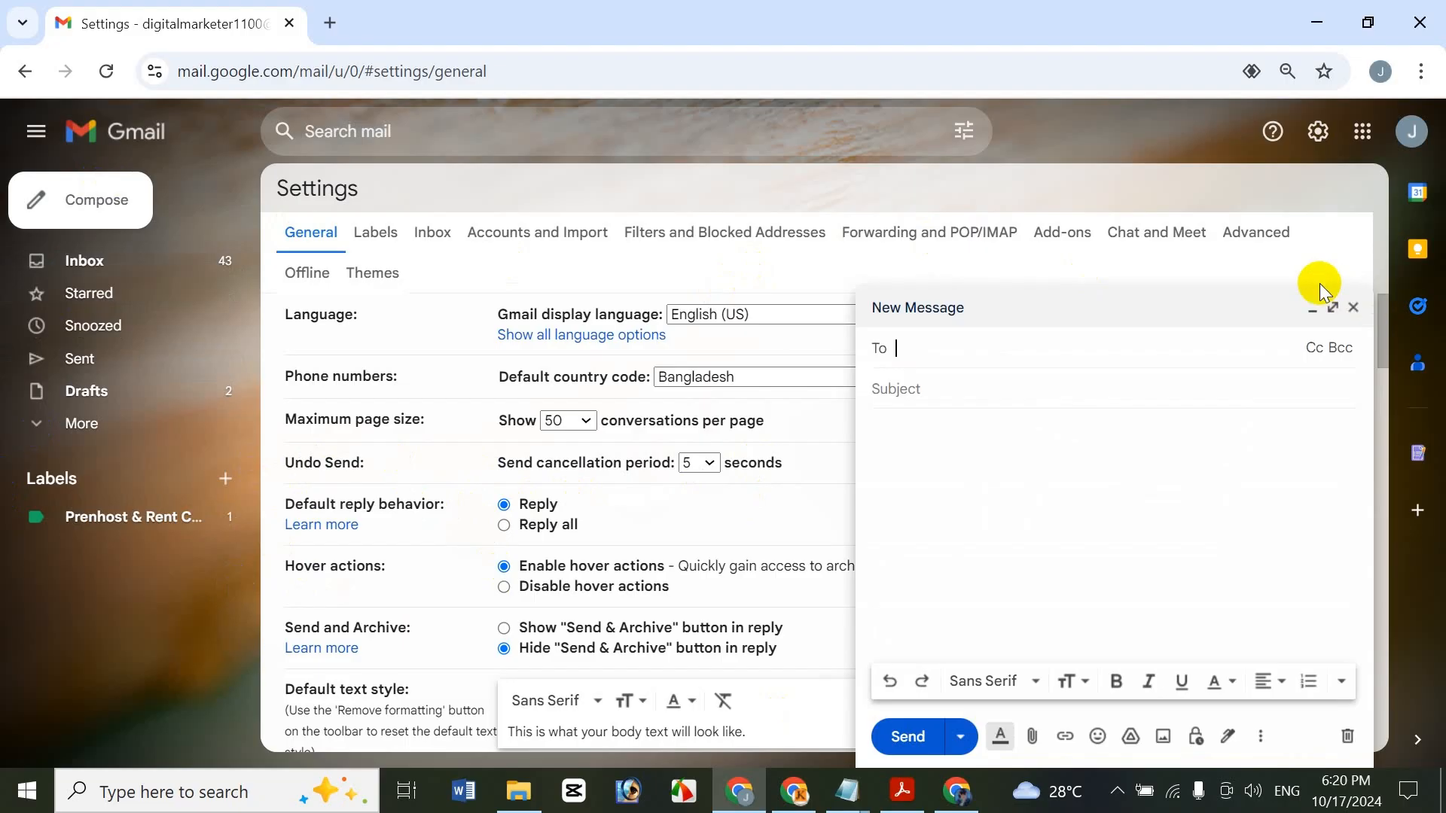
pyautogui.write('on')
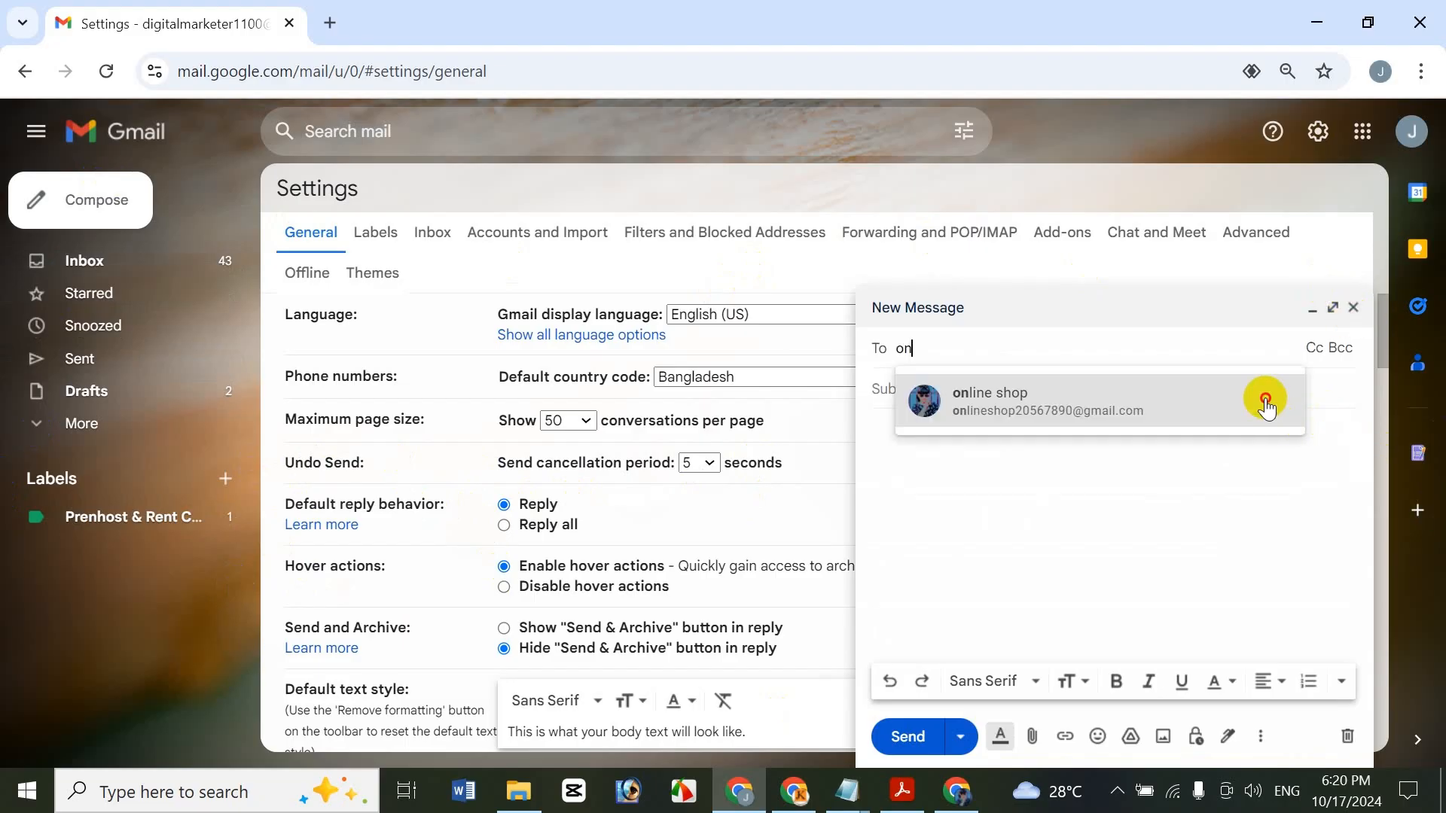
pyautogui.click(1265, 400)
pyautogui.click(942, 414)
pyautogui.write('gsf g df gdfg')
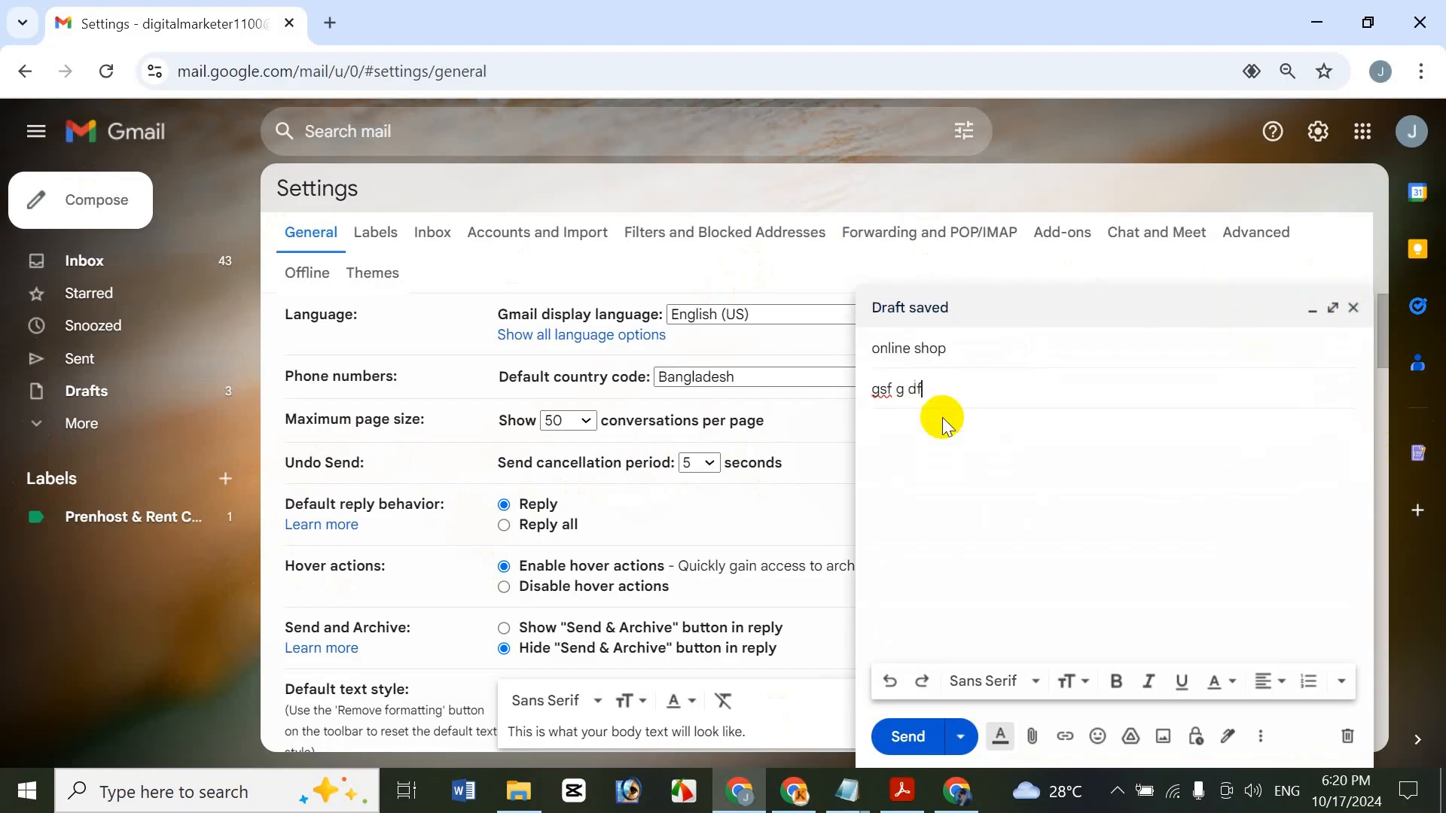
# Write the body lines "g df gdf g dfg" and "dfg dfg df g dfgdf g", and send the message.
pyautogui.click(1003, 458)
pyautogui.write('g df gdf g dfg')
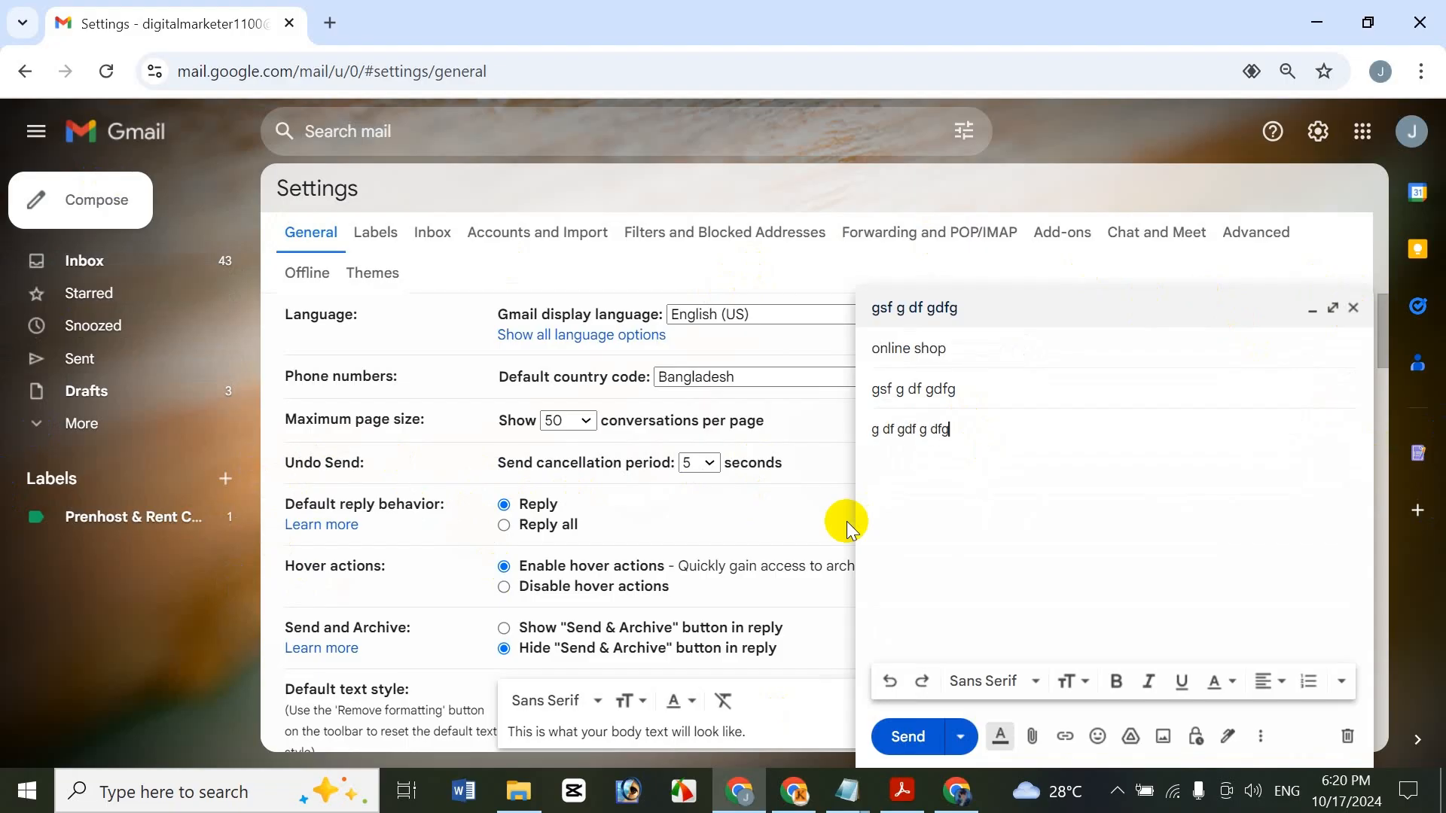
pyautogui.press('Return')
pyautogui.write('dfg dfg df g dfgdf g')
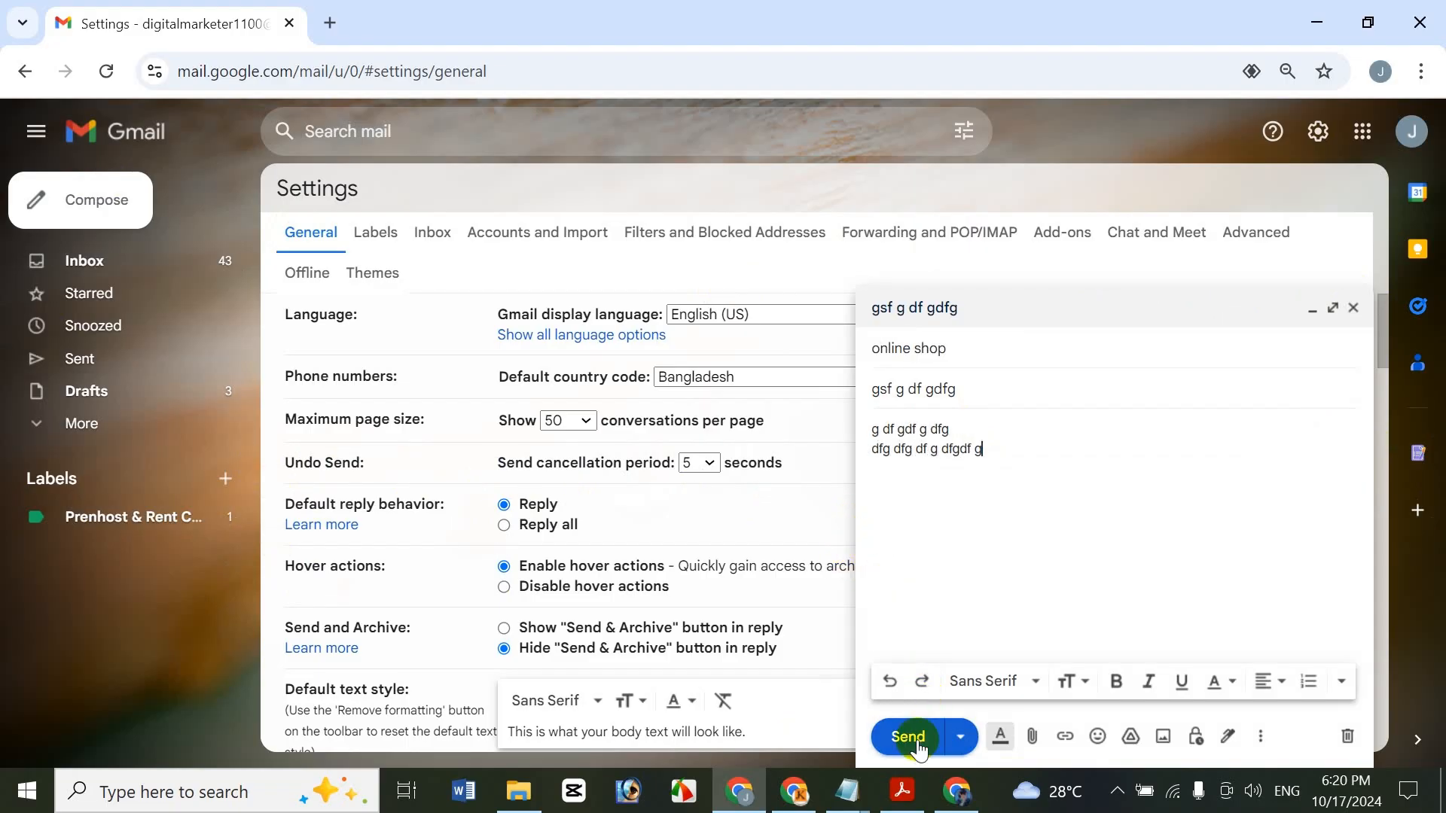
pyautogui.click(923, 348)
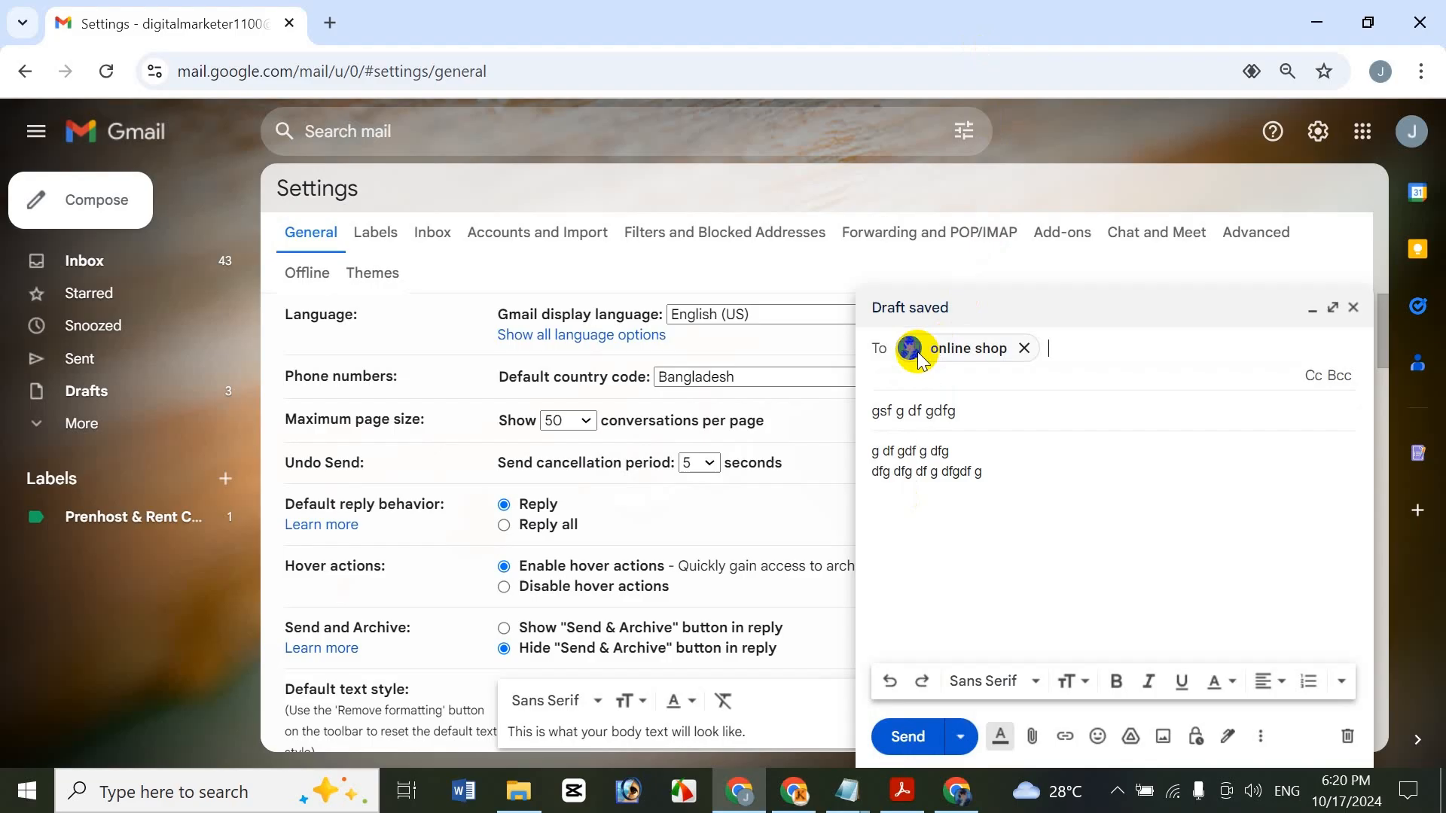
pyautogui.click(968, 516)
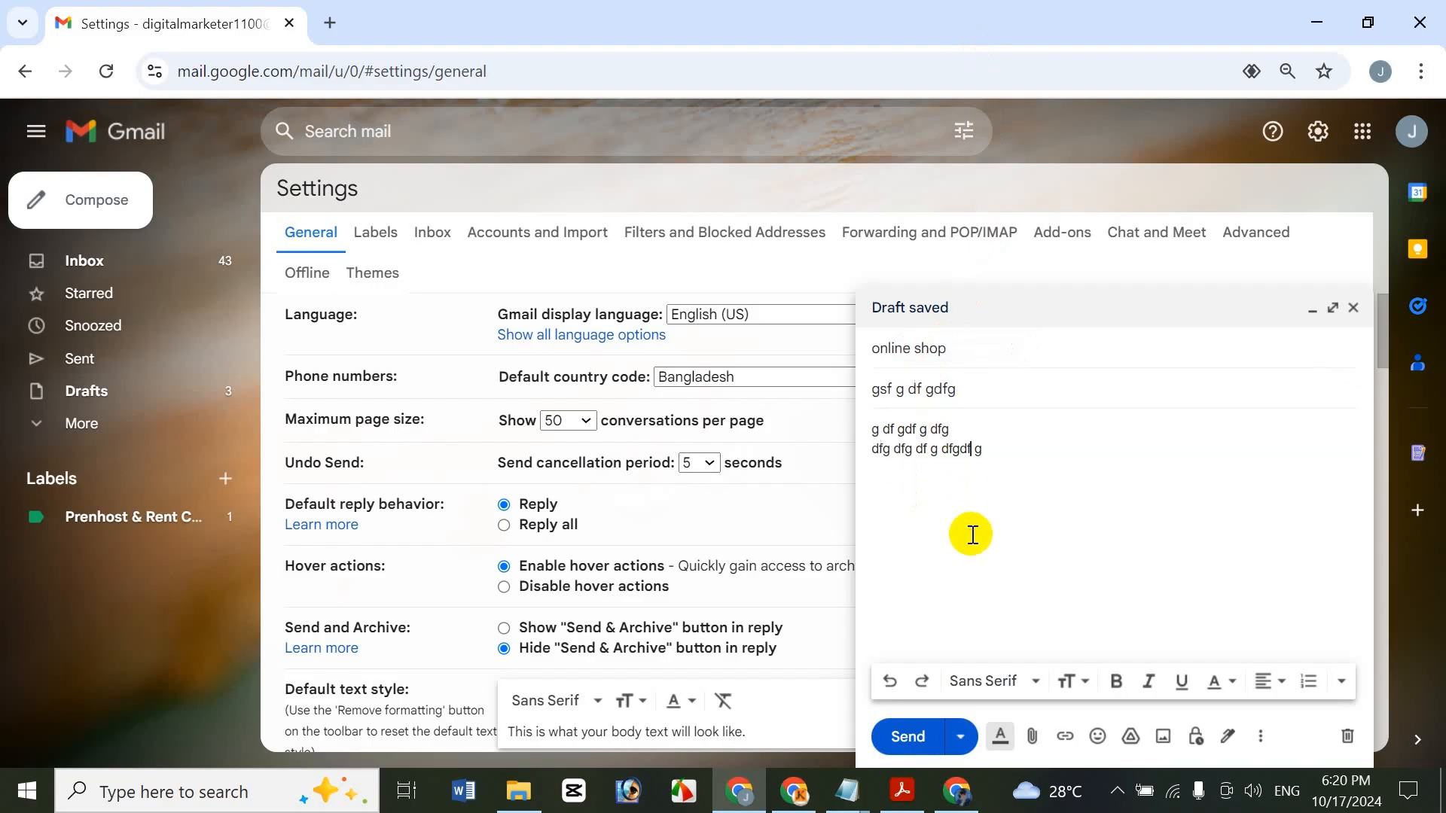
pyautogui.click(910, 737)
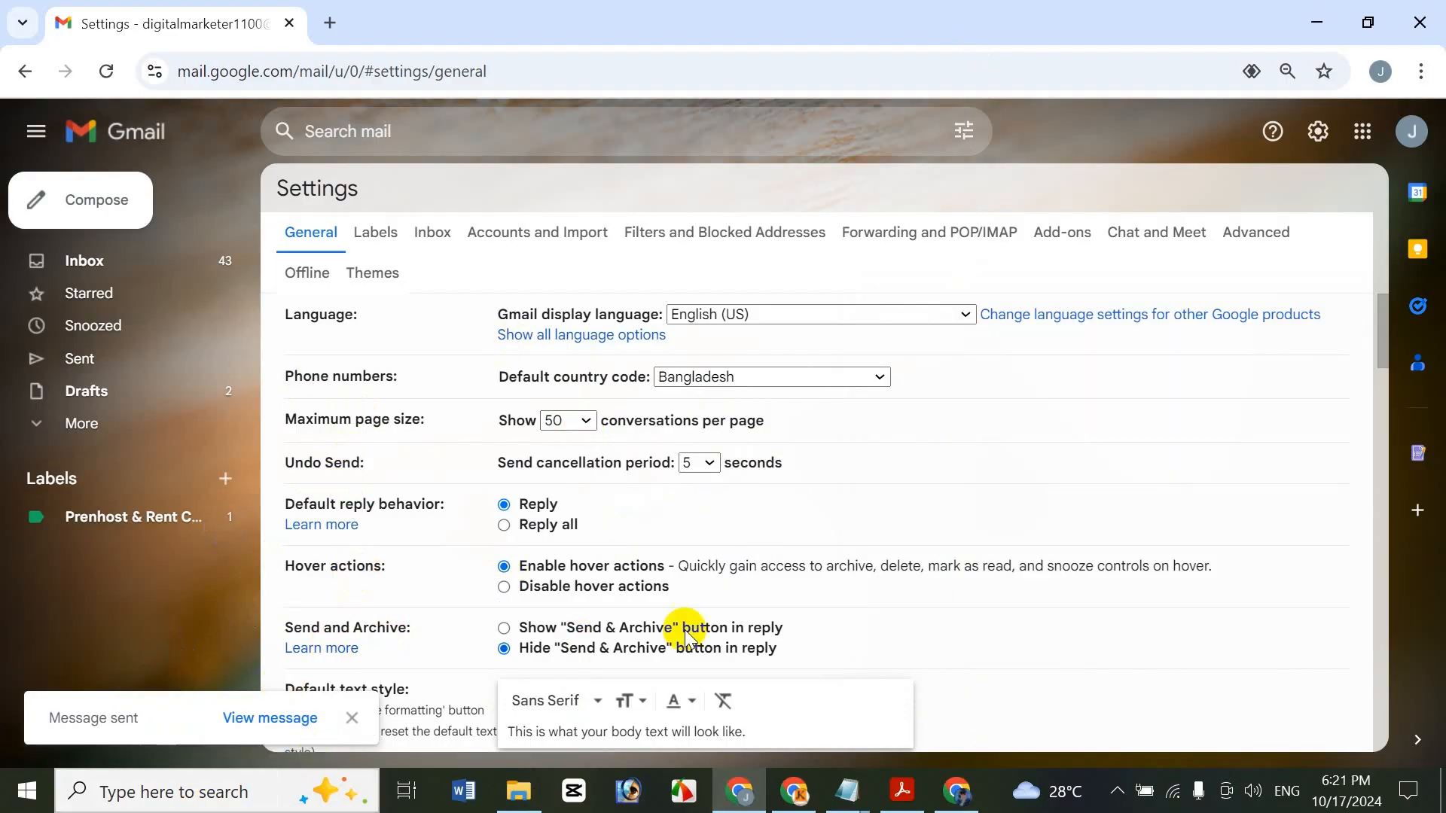
# Switch to the recipient's mailbox, read the received message "gsf g df gdfg" and return to the inbox.
pyautogui.click(955, 800)
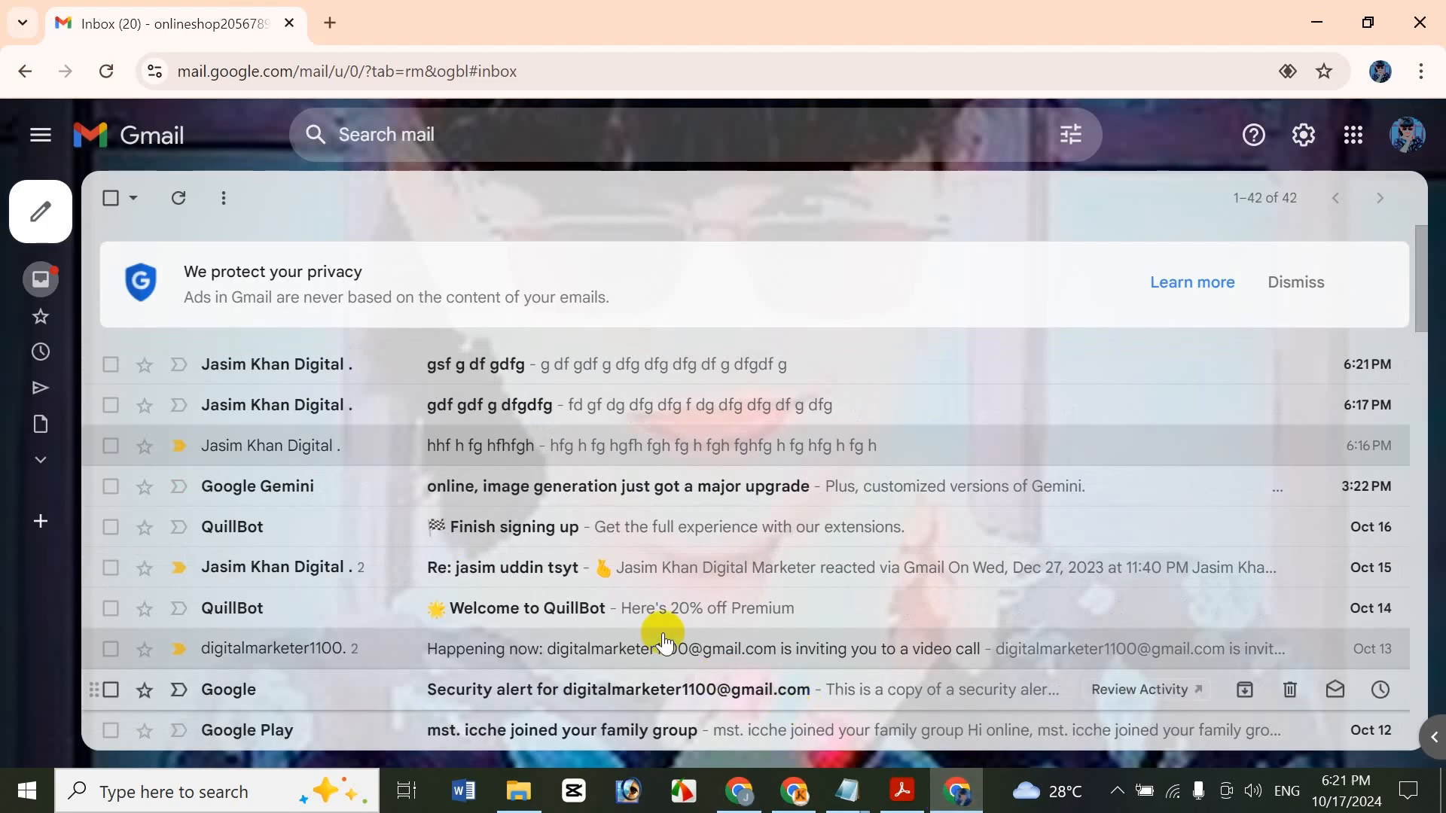
pyautogui.click(631, 365)
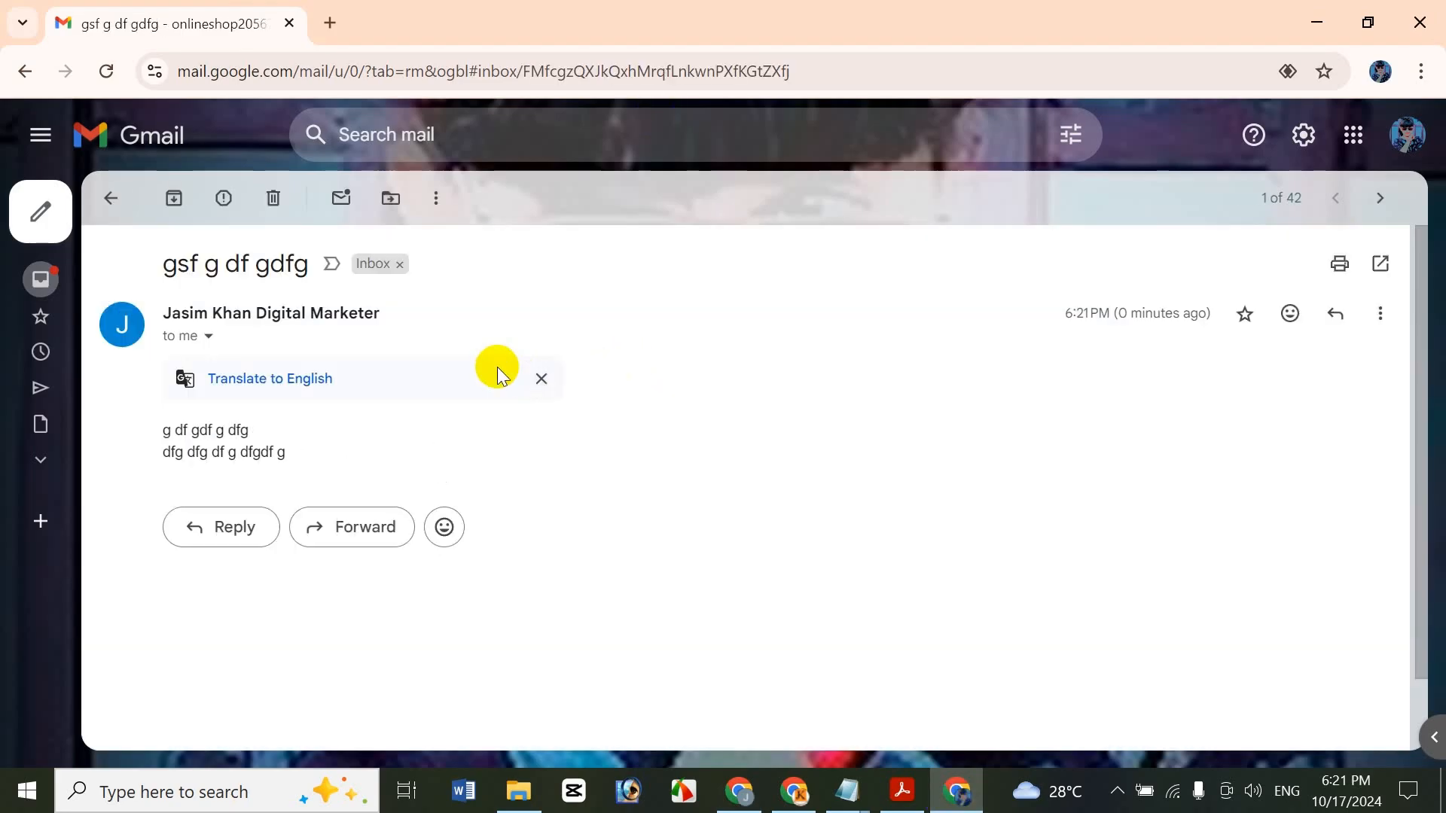
pyautogui.click(109, 203)
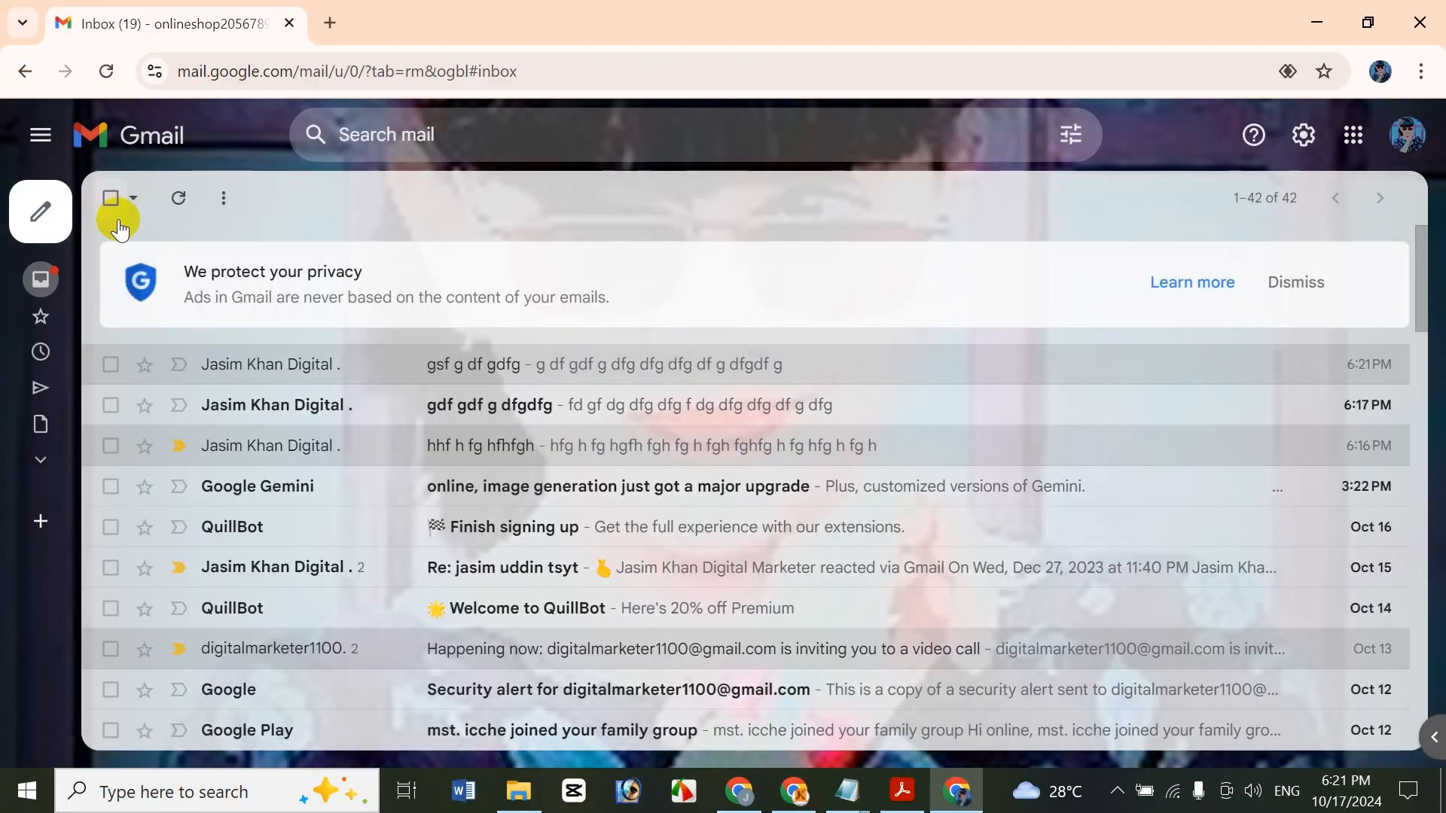
# In the sender account's general settings, set the Undo Send cancellation period to 30 seconds and save the changes.
pyautogui.click(744, 792)
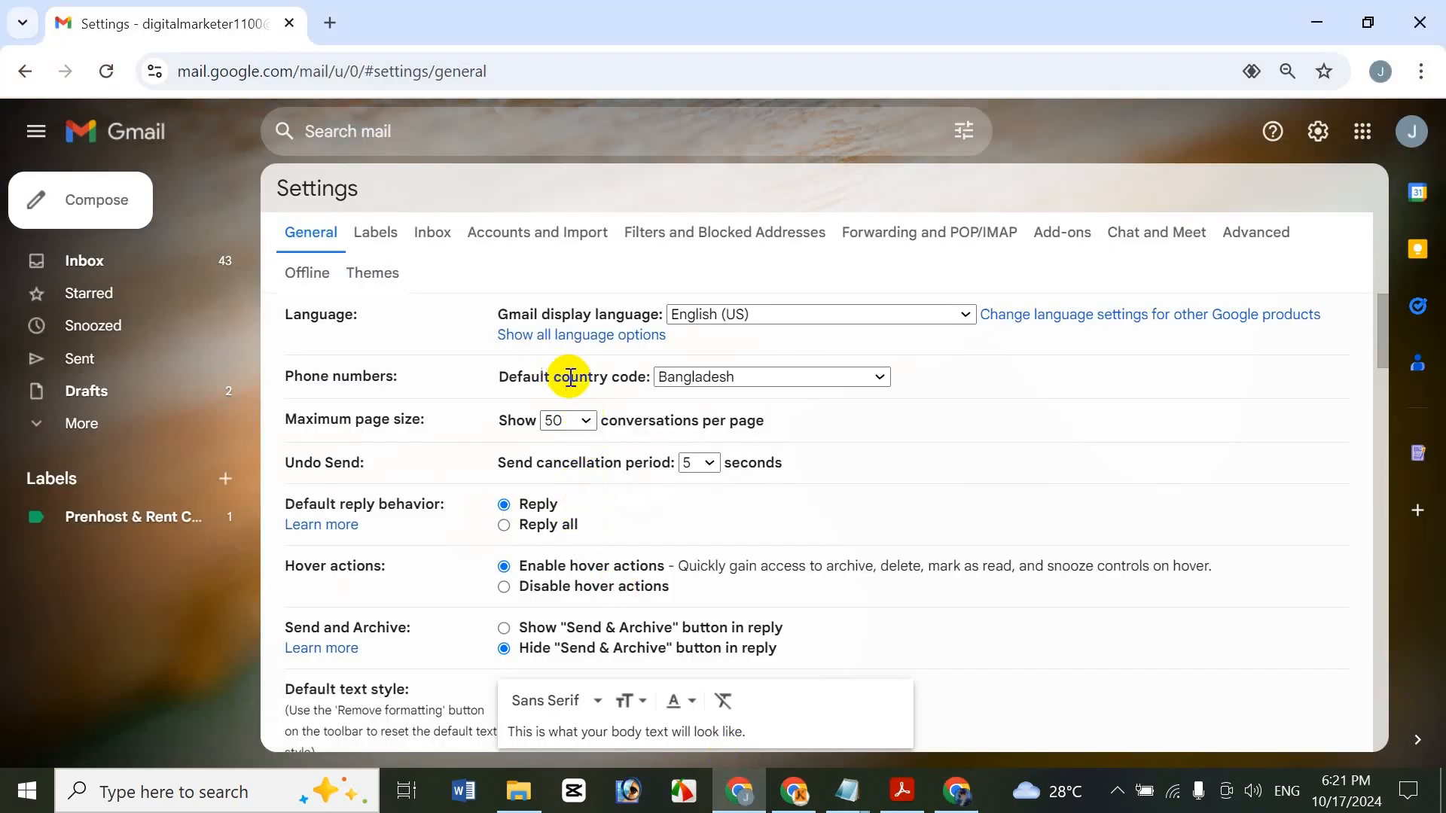
pyautogui.click(708, 462)
pyautogui.click(700, 565)
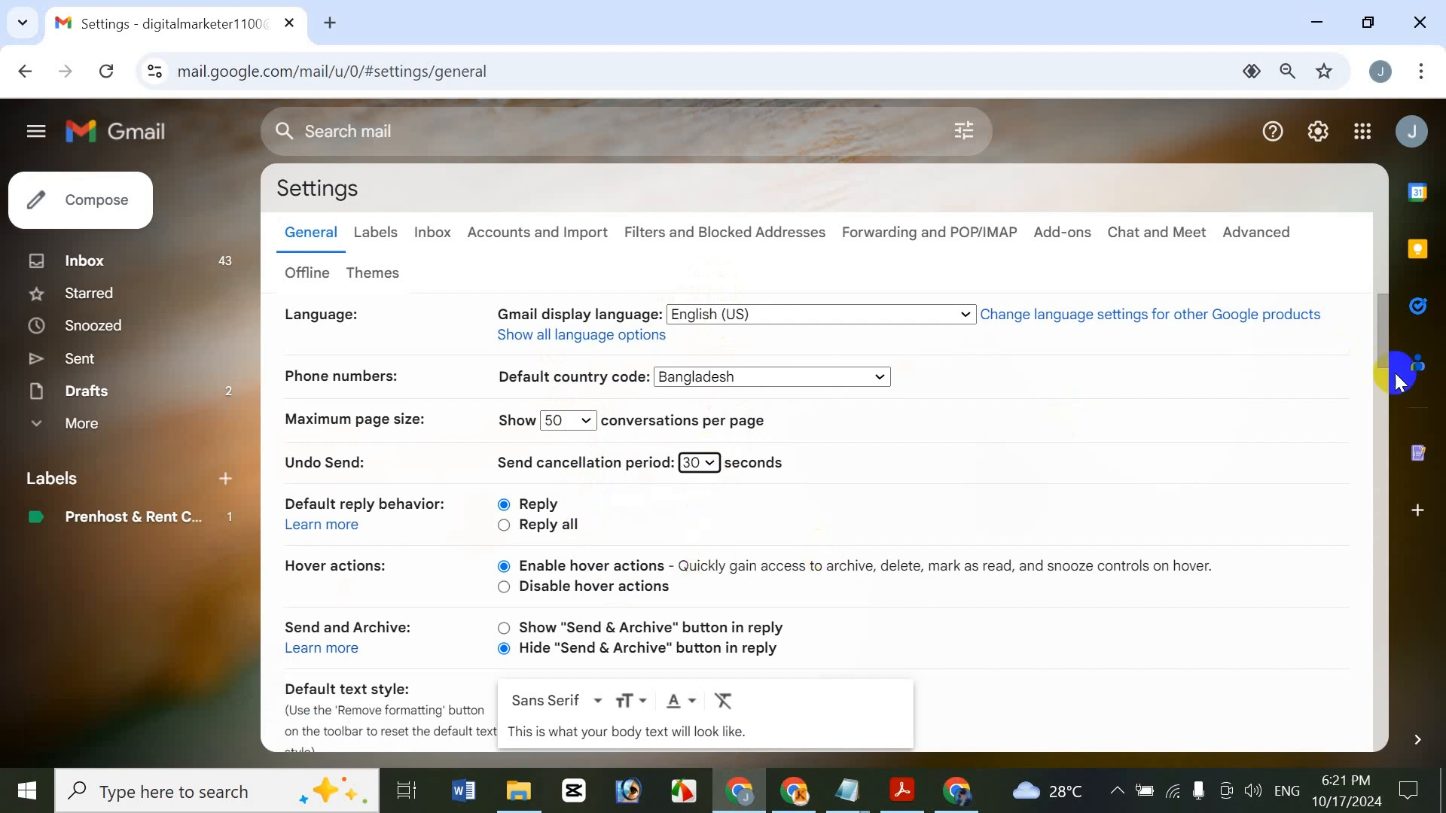
pyautogui.moveTo(1383, 346); pyautogui.dragTo(1319, 778)
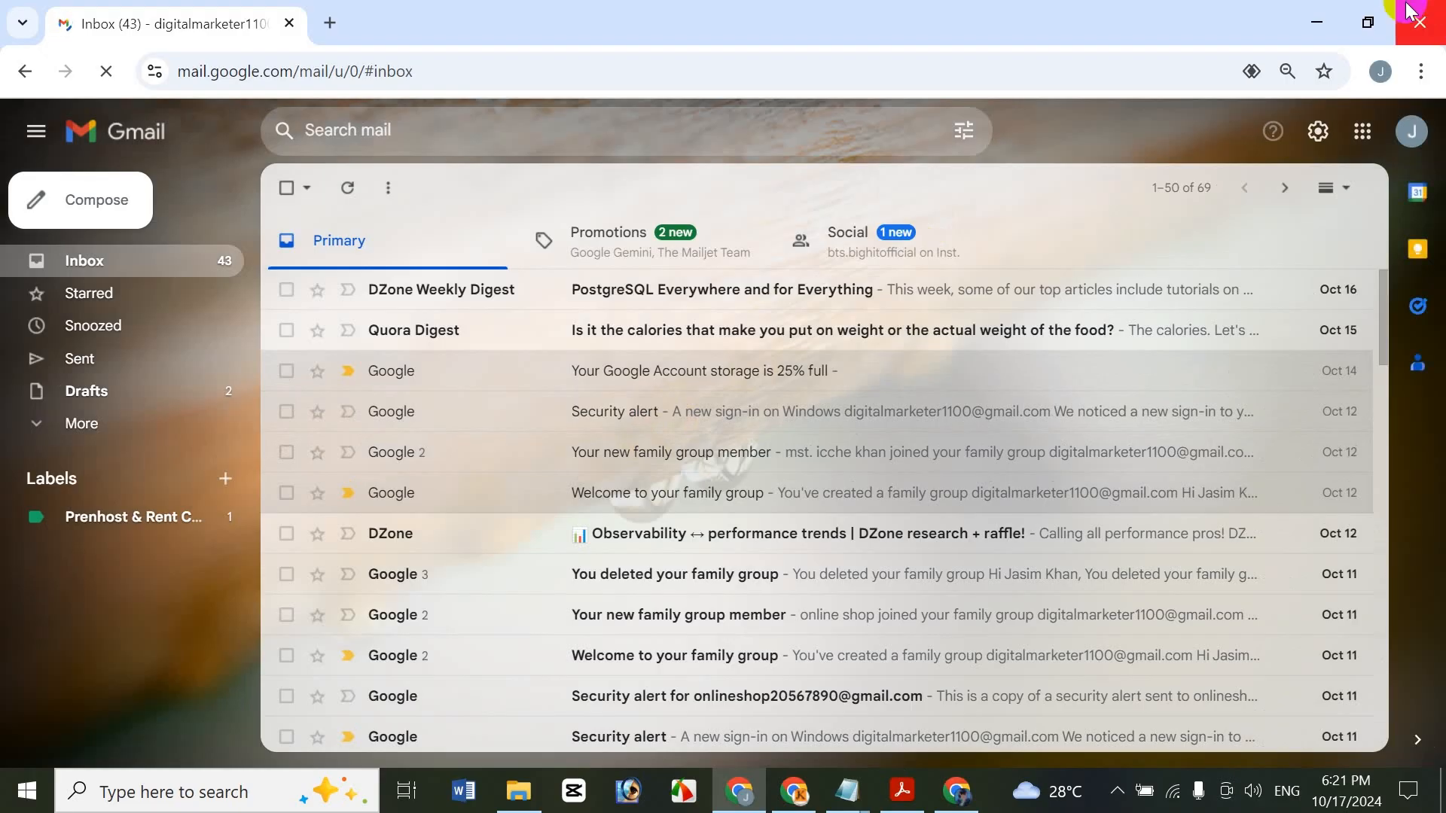
# Reopen the full settings page to check the saved send cancellation period.
pyautogui.click(1317, 131)
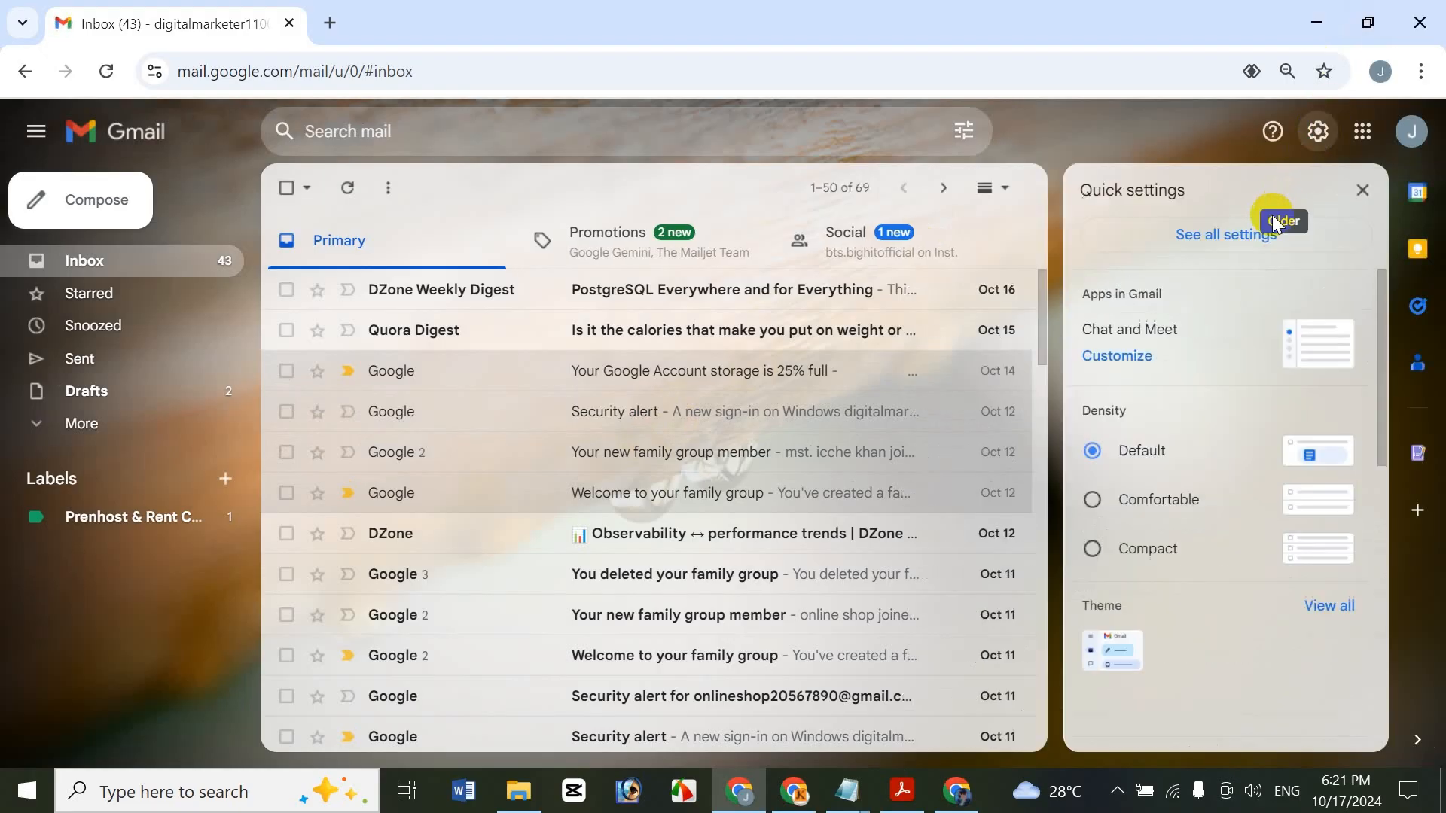
pyautogui.click(1264, 258)
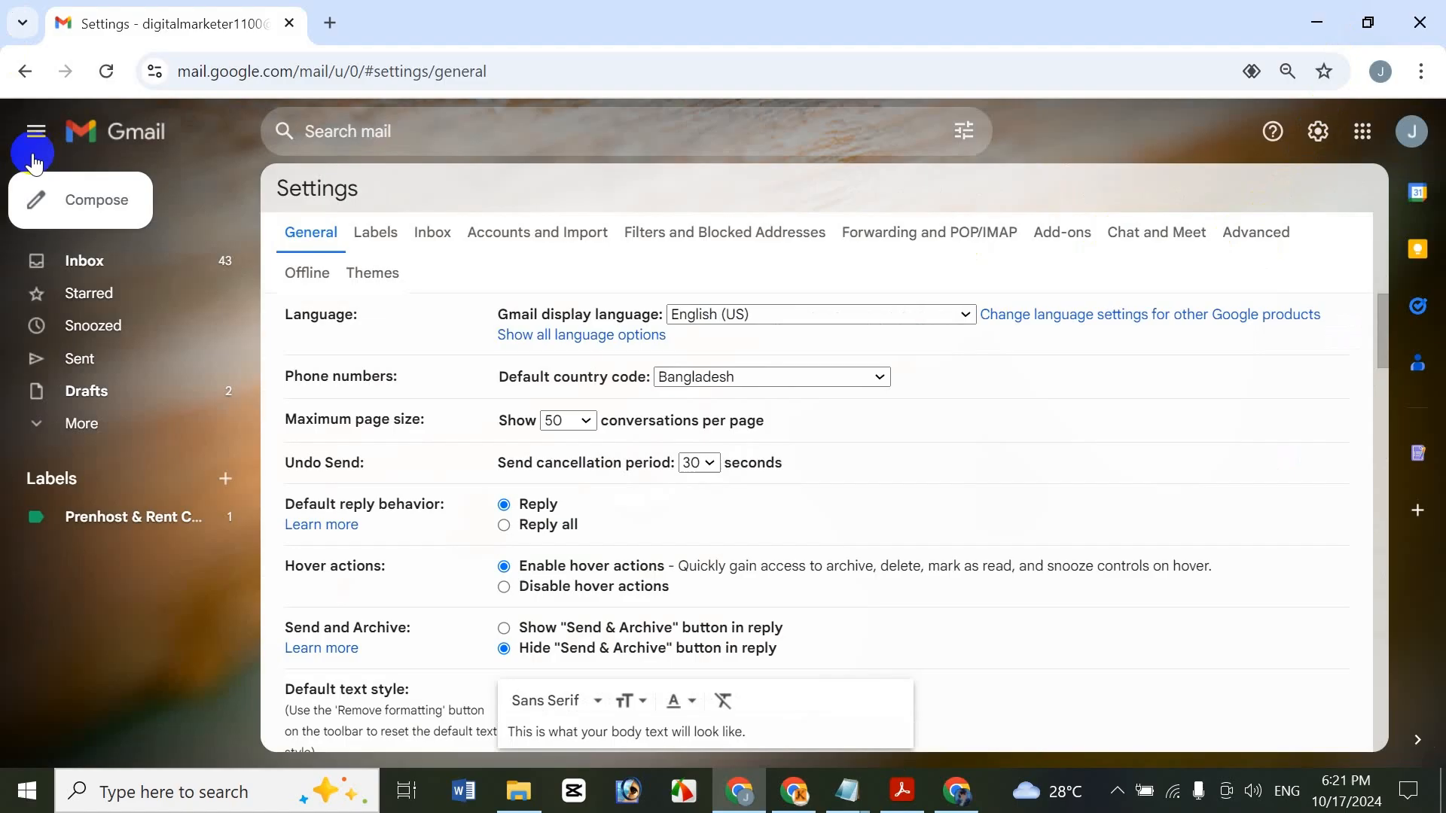
# Start a new message addressed to the online shop contact with the subject "gdfgdf gd fg dfgdfg".
pyautogui.click(77, 192)
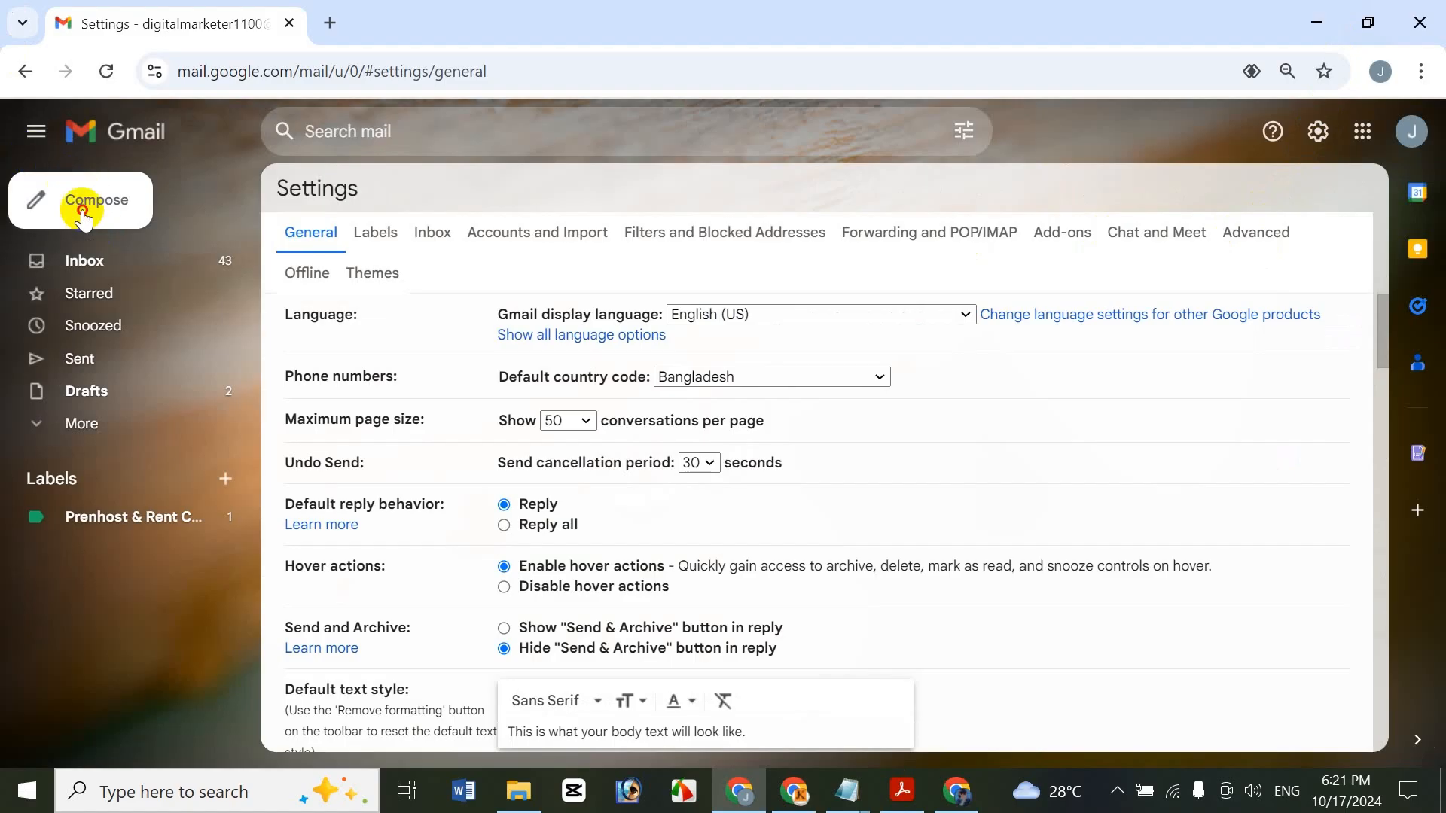
pyautogui.click(85, 216)
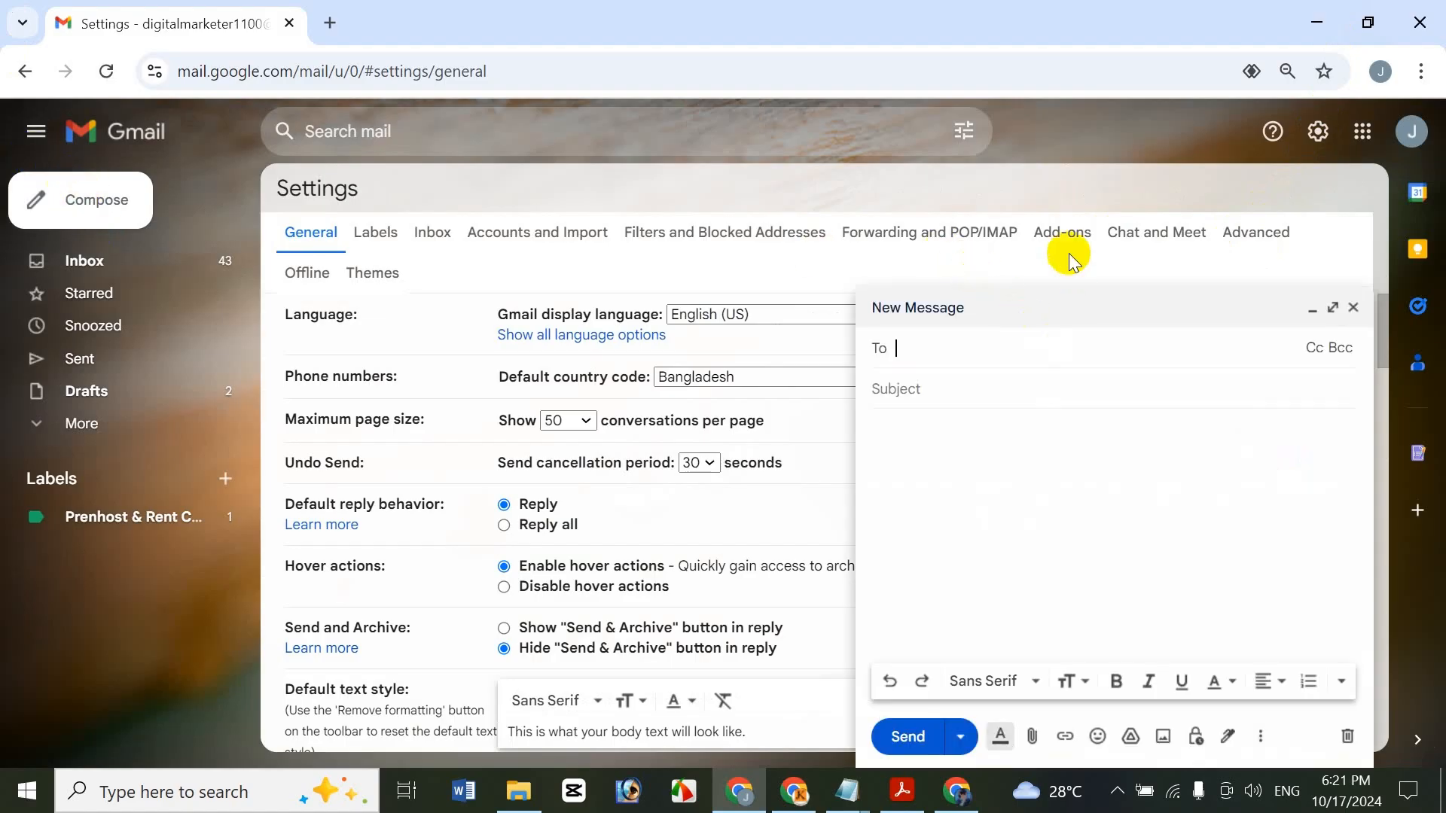
pyautogui.write('online')
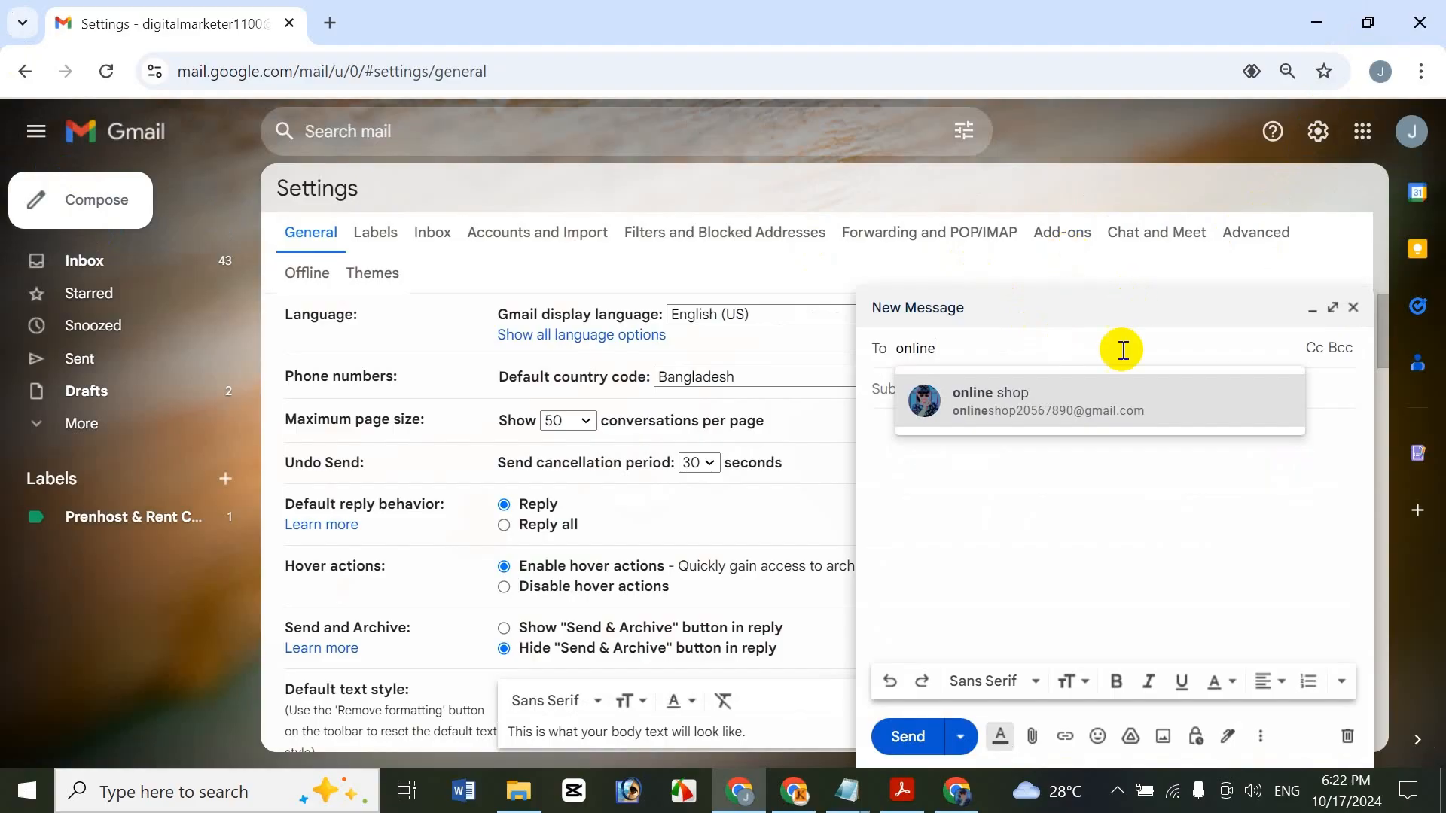
pyautogui.click(1100, 401)
pyautogui.click(1028, 425)
pyautogui.write('gdf')
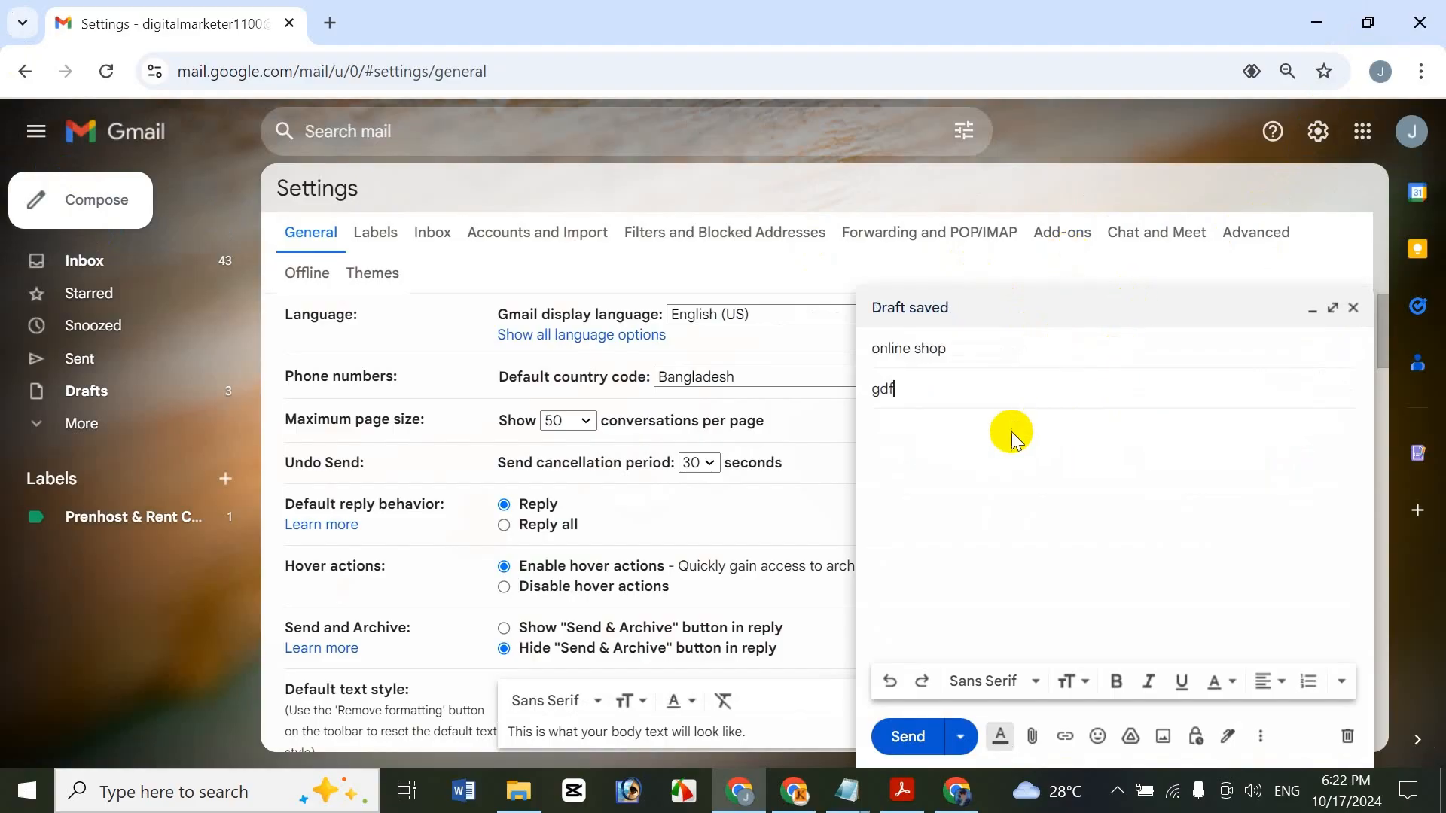
pyautogui.write('gdf gd fg dfgdfg')
# Write the body lines "gdfg df gdfgdfg" and "dfg df gd fgdfgdfg", and send the message.
pyautogui.click(1013, 433)
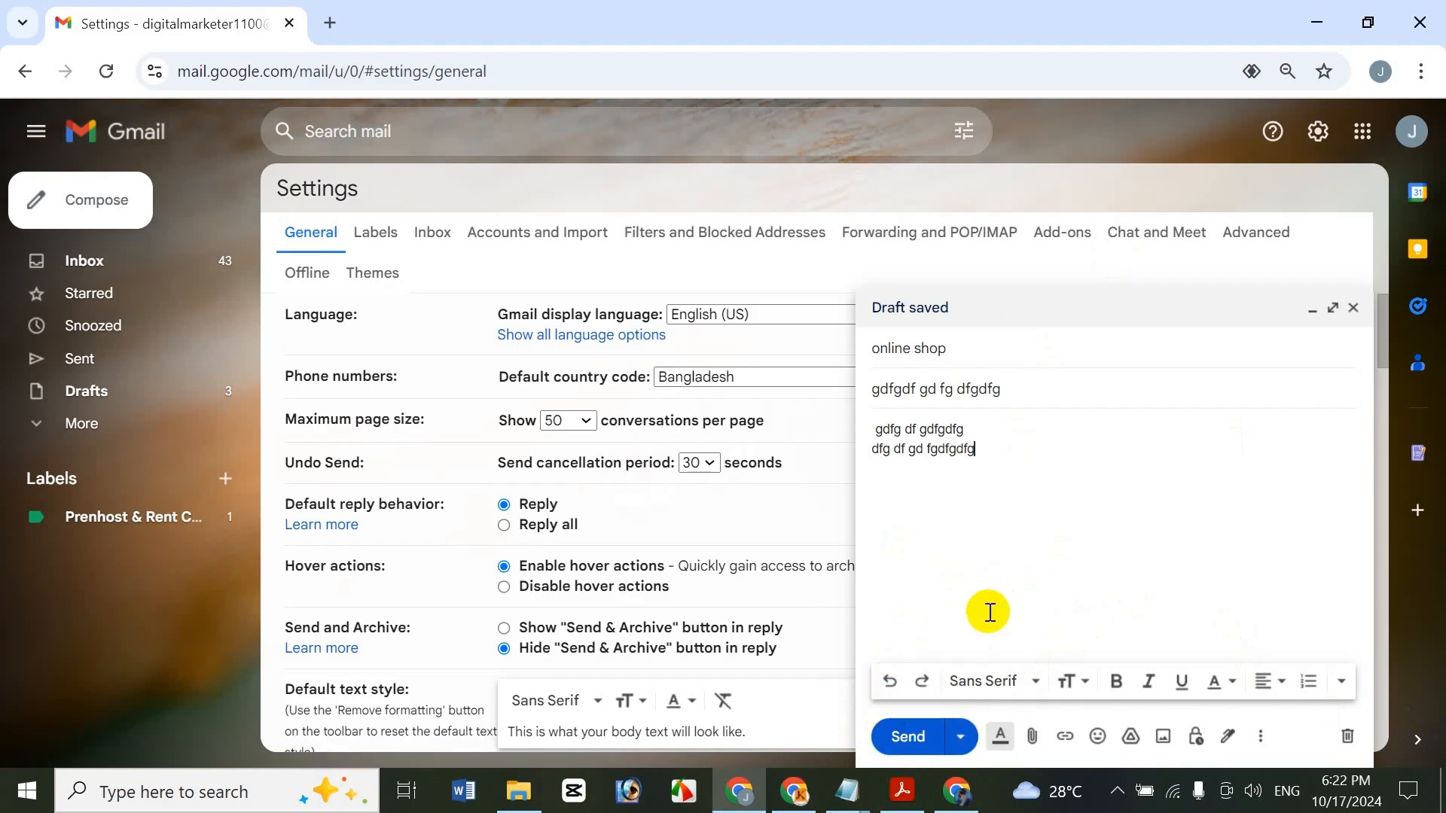
pyautogui.click(906, 736)
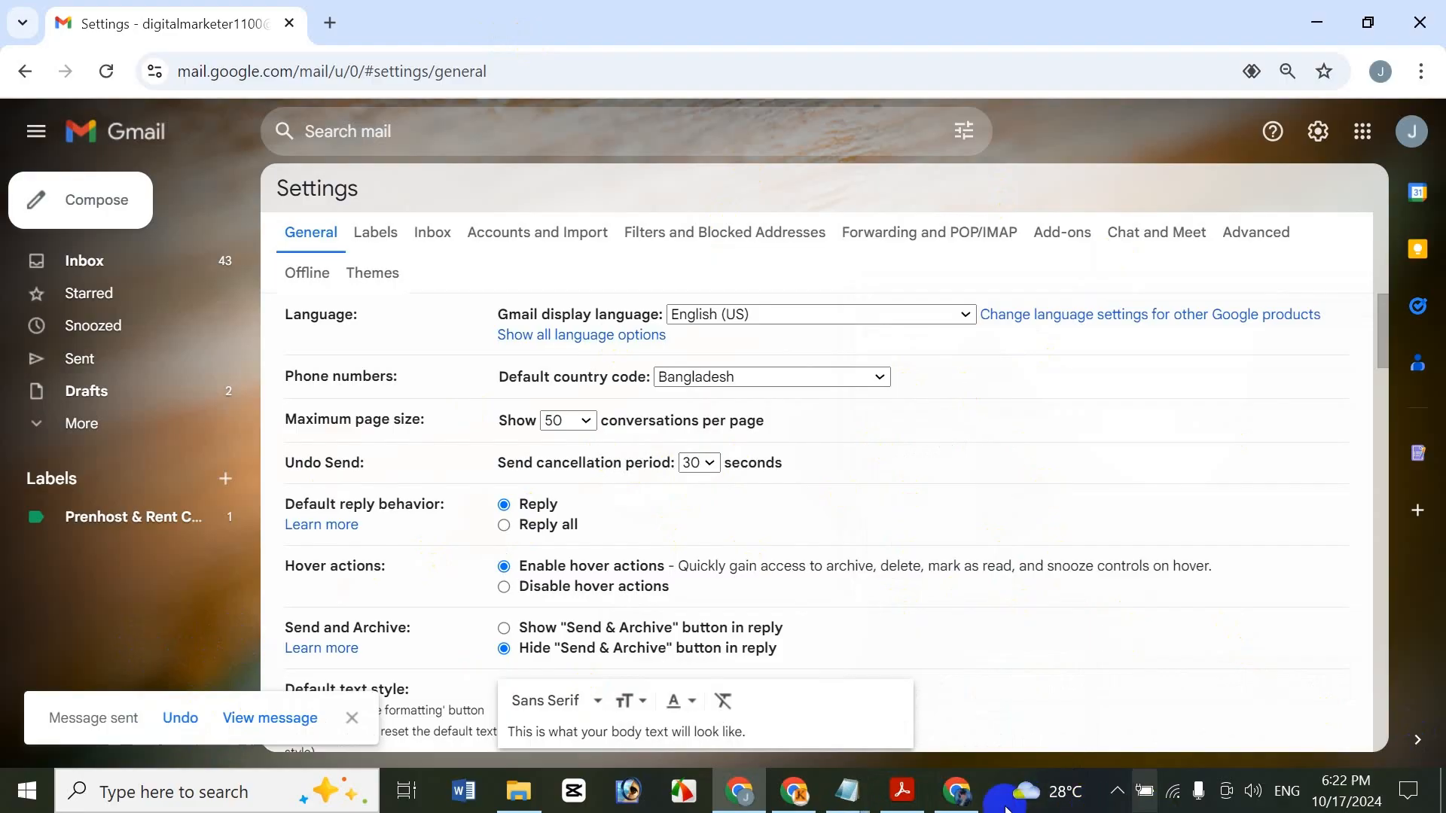
# Check the recipient's inbox for the message, and undo the send from the sender's account.
pyautogui.click(957, 791)
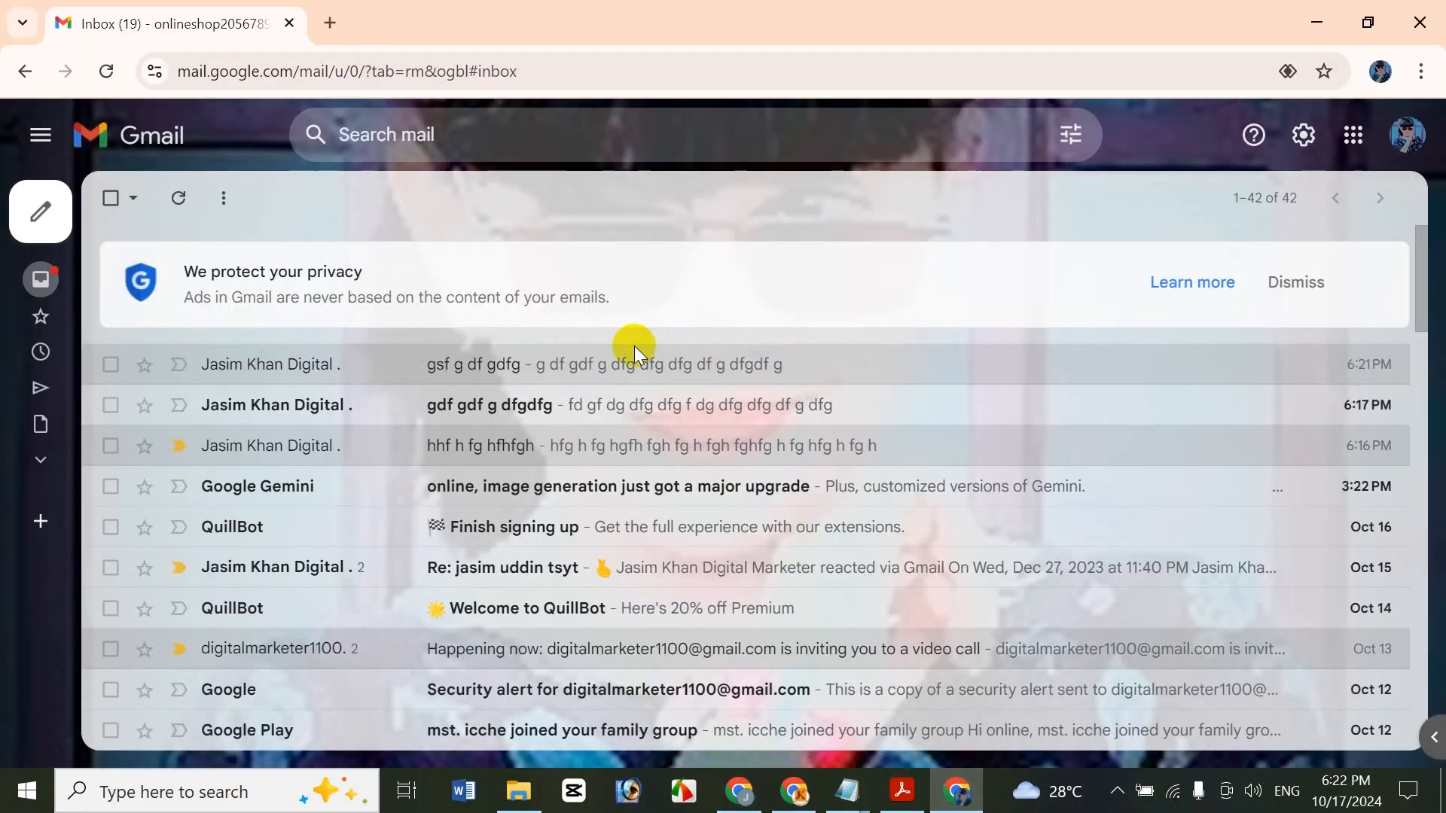
pyautogui.click(739, 792)
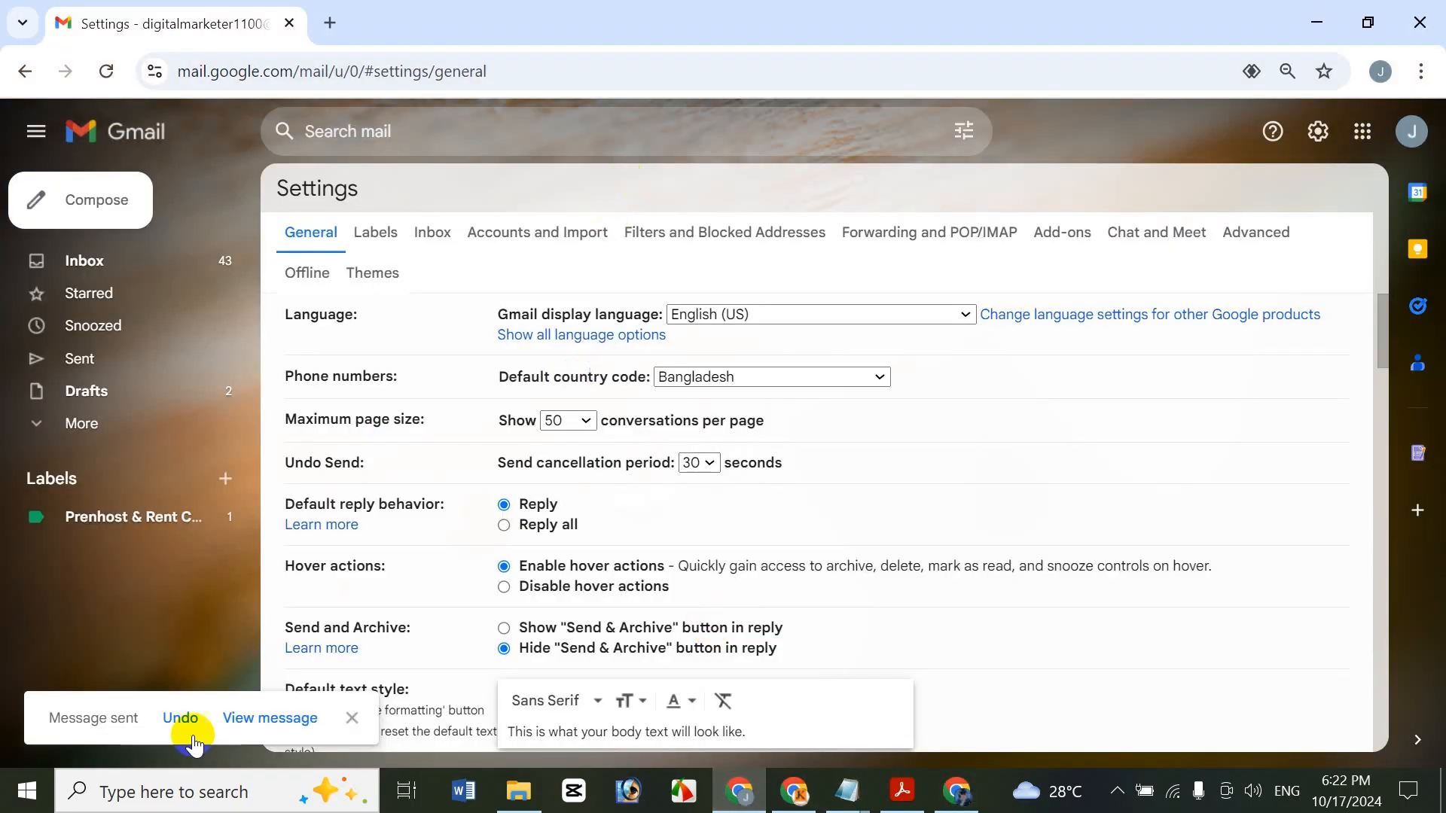
pyautogui.click(182, 719)
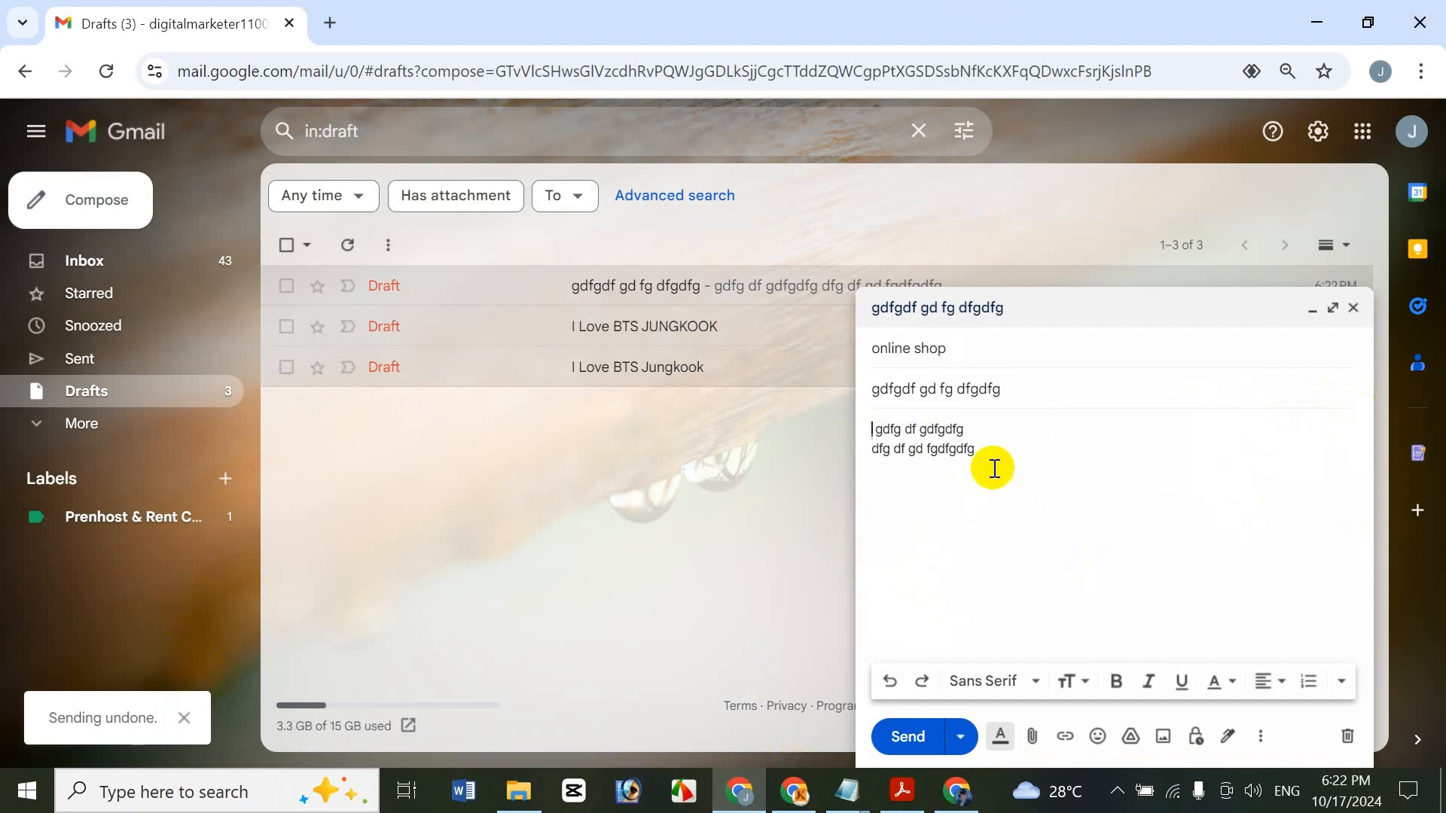
# Replace the recalled draft's body with the lines "Hi", "g fg dfg dfg" and "dfg df g dfg".
pyautogui.moveTo(993, 451); pyautogui.dragTo(797, 427)
pyautogui.press('BackSpace')
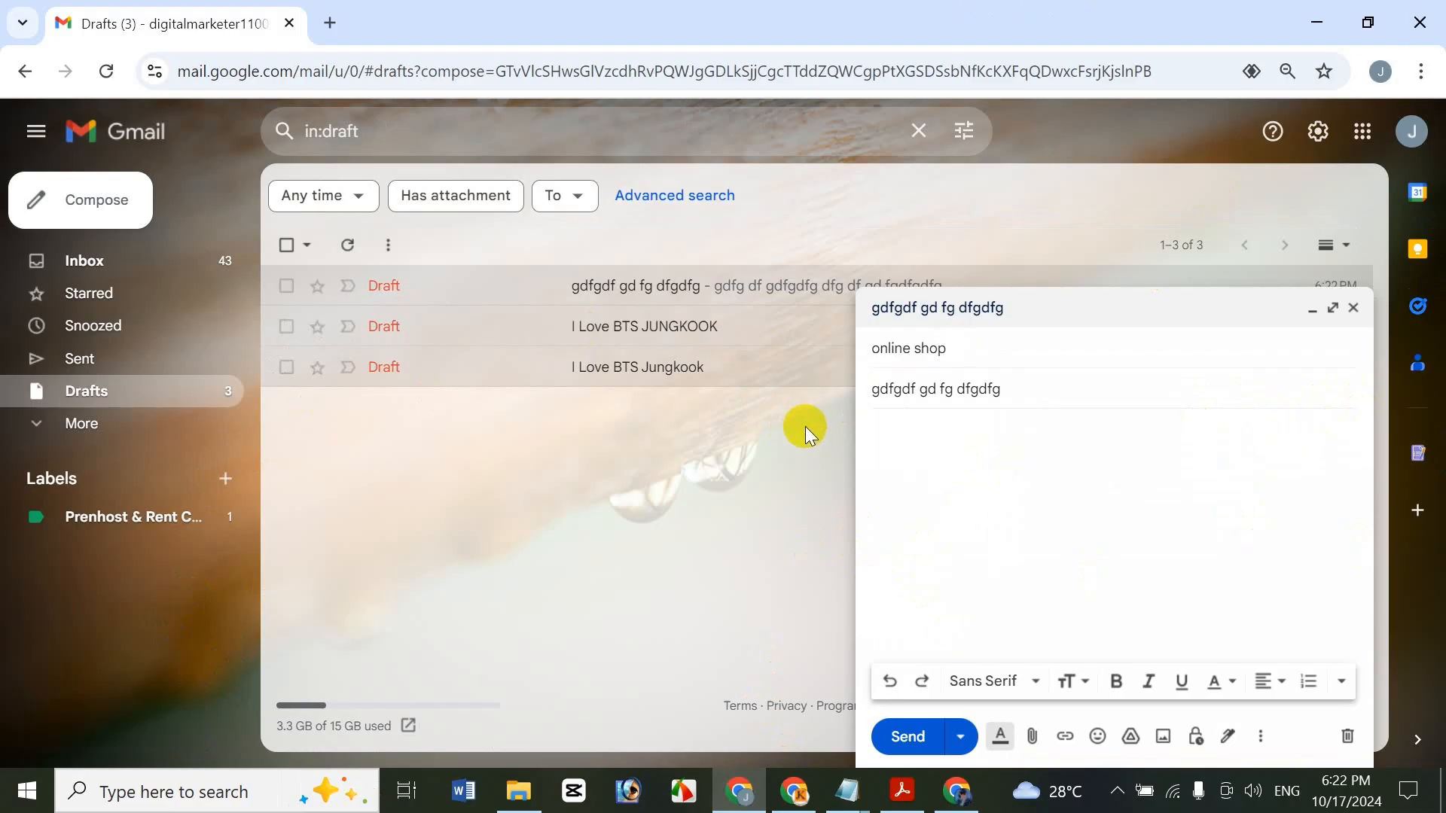
pyautogui.write('Hi')
pyautogui.press('Return')
pyautogui.write('g fg dfg dfg')
pyautogui.press('Return')
pyautogui.write('dfg df g dfg')
# Replace the draft's subject with "BTS Jungkook" and send the corrected message.
pyautogui.moveTo(1001, 389); pyautogui.dragTo(866, 389)
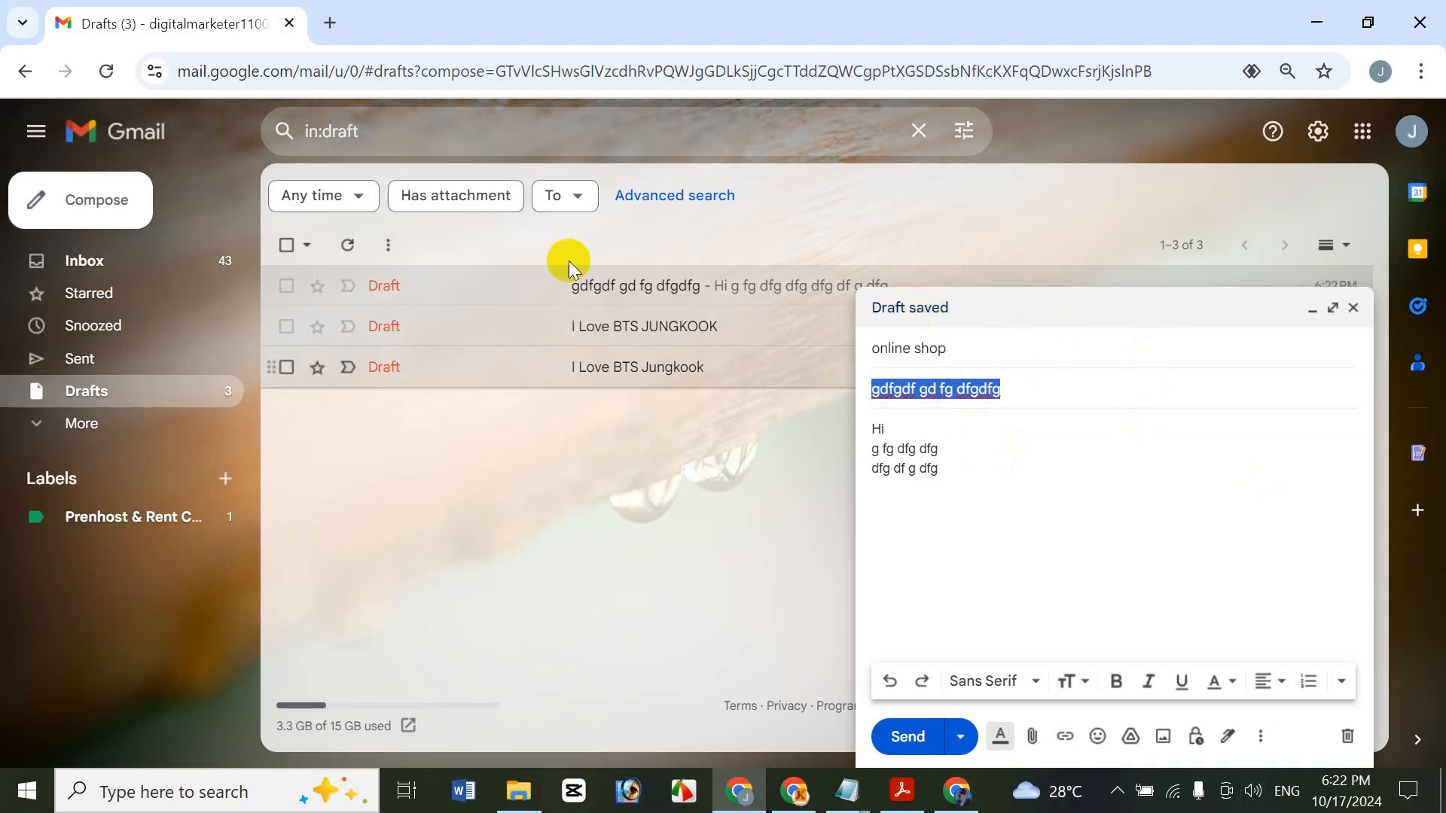
pyautogui.write('BTS Jungkook')
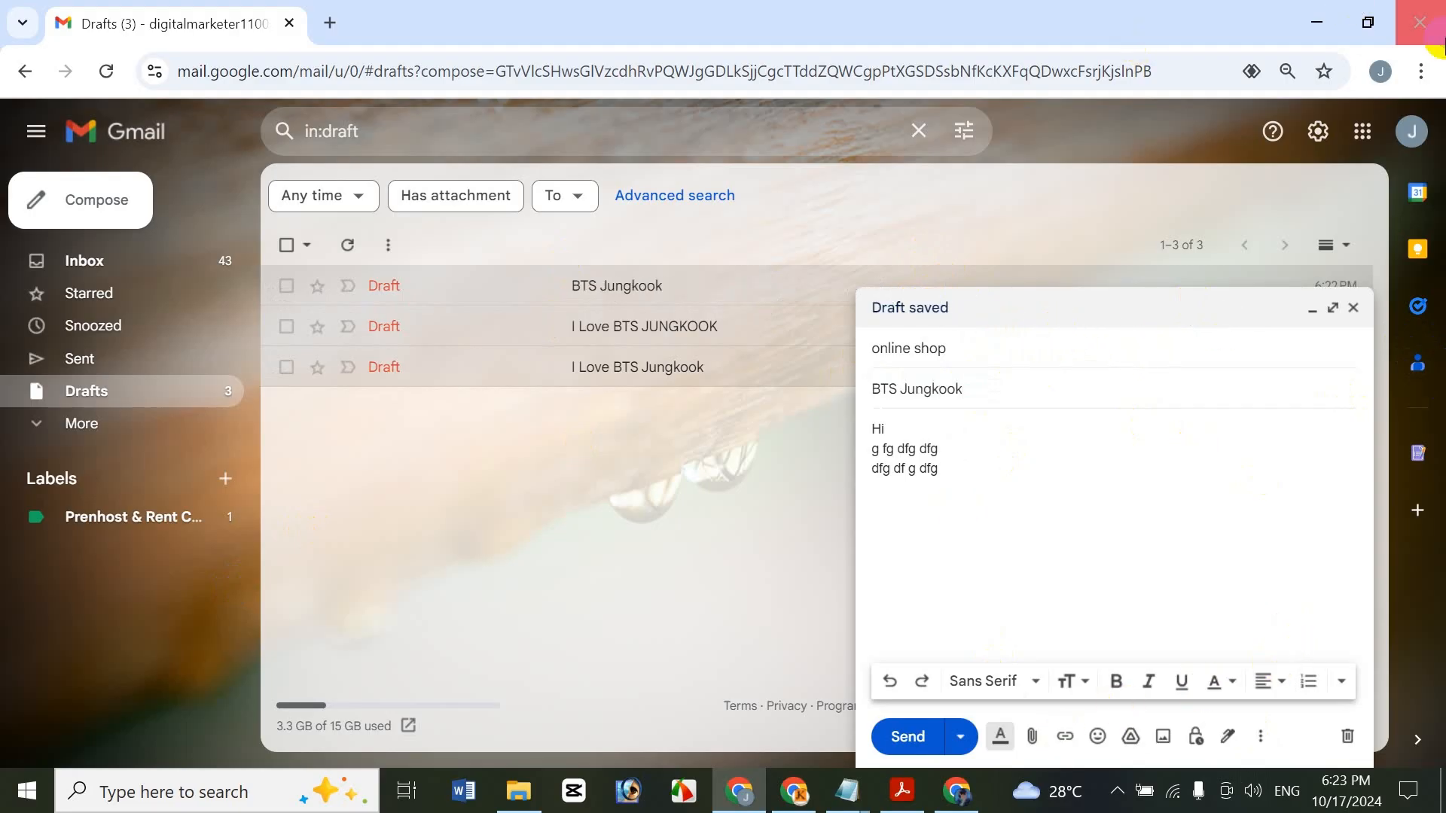
pyautogui.click(920, 745)
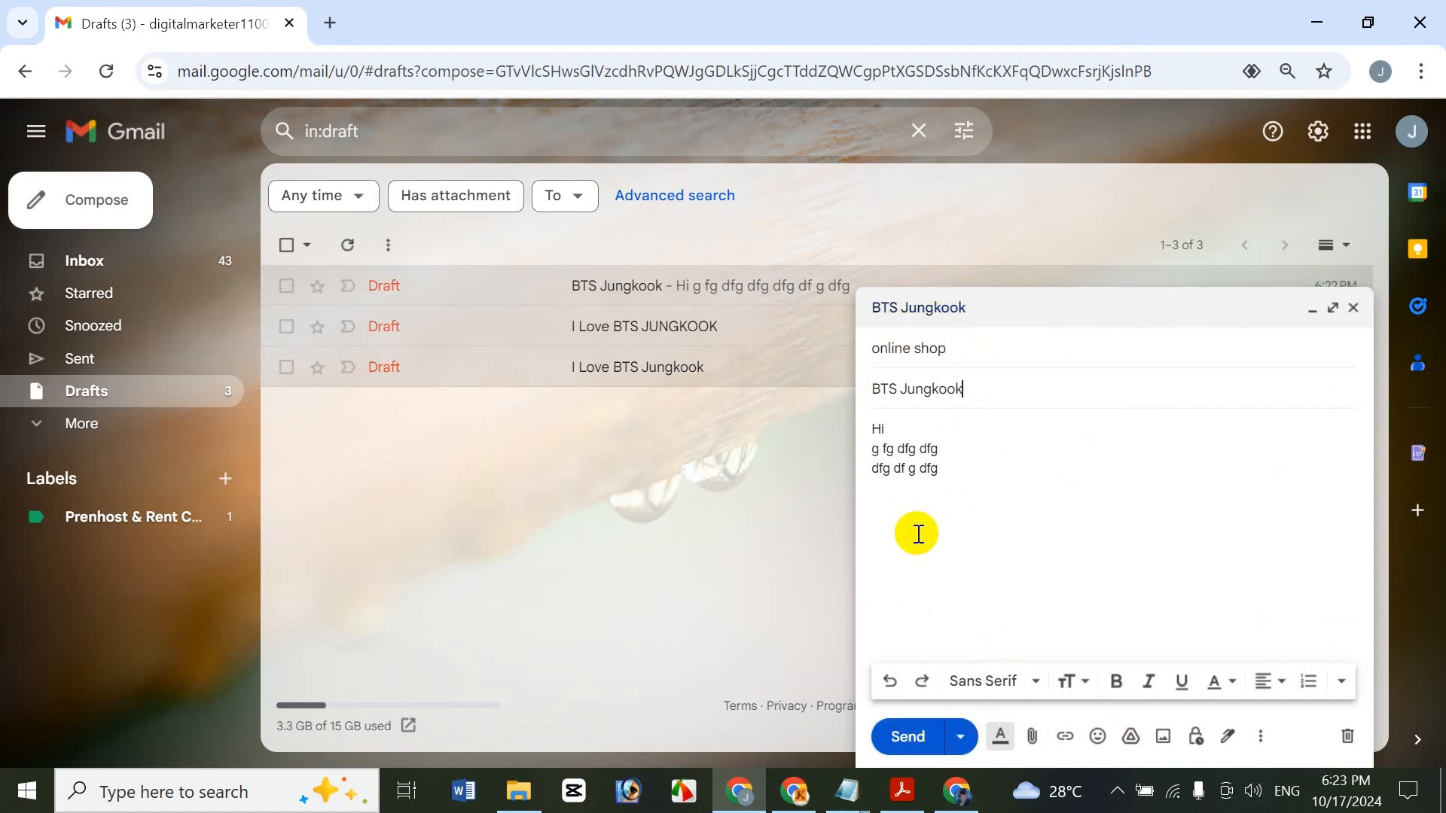
pyautogui.click(906, 746)
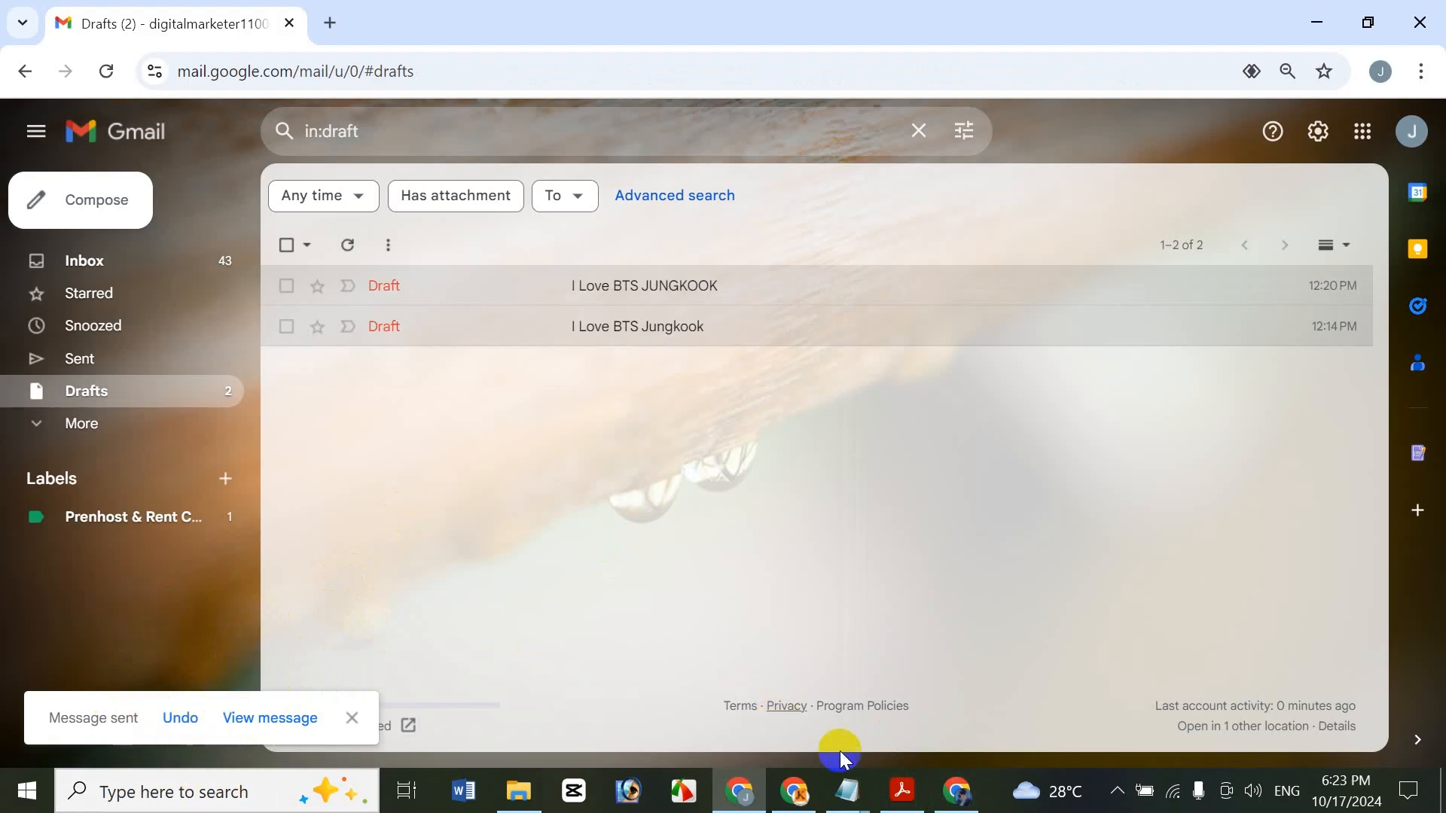
# Check the recipient's inbox for the "BTS Jungkook" message, read it and return to the inbox.
pyautogui.click(957, 790)
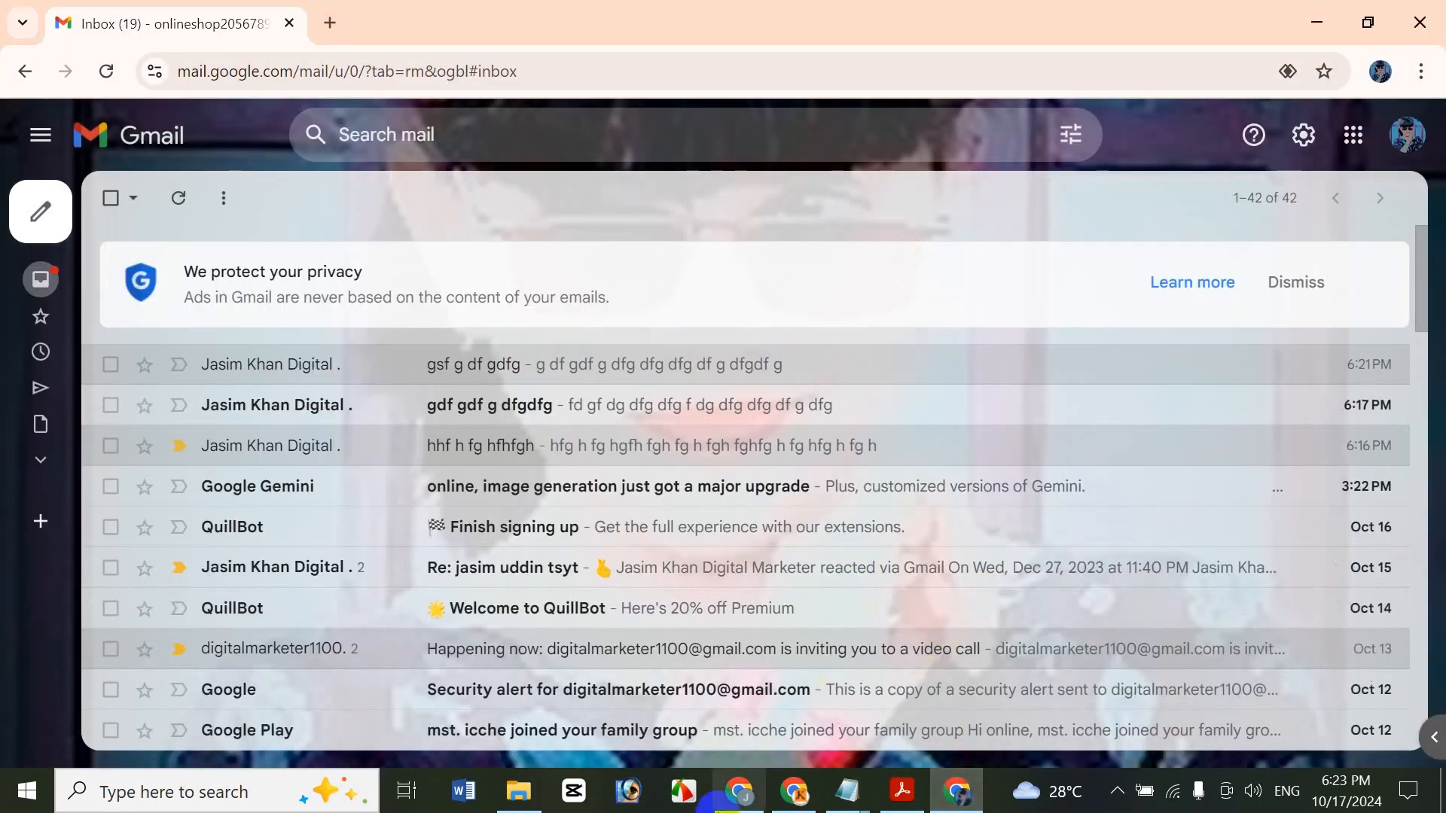
pyautogui.click(719, 800)
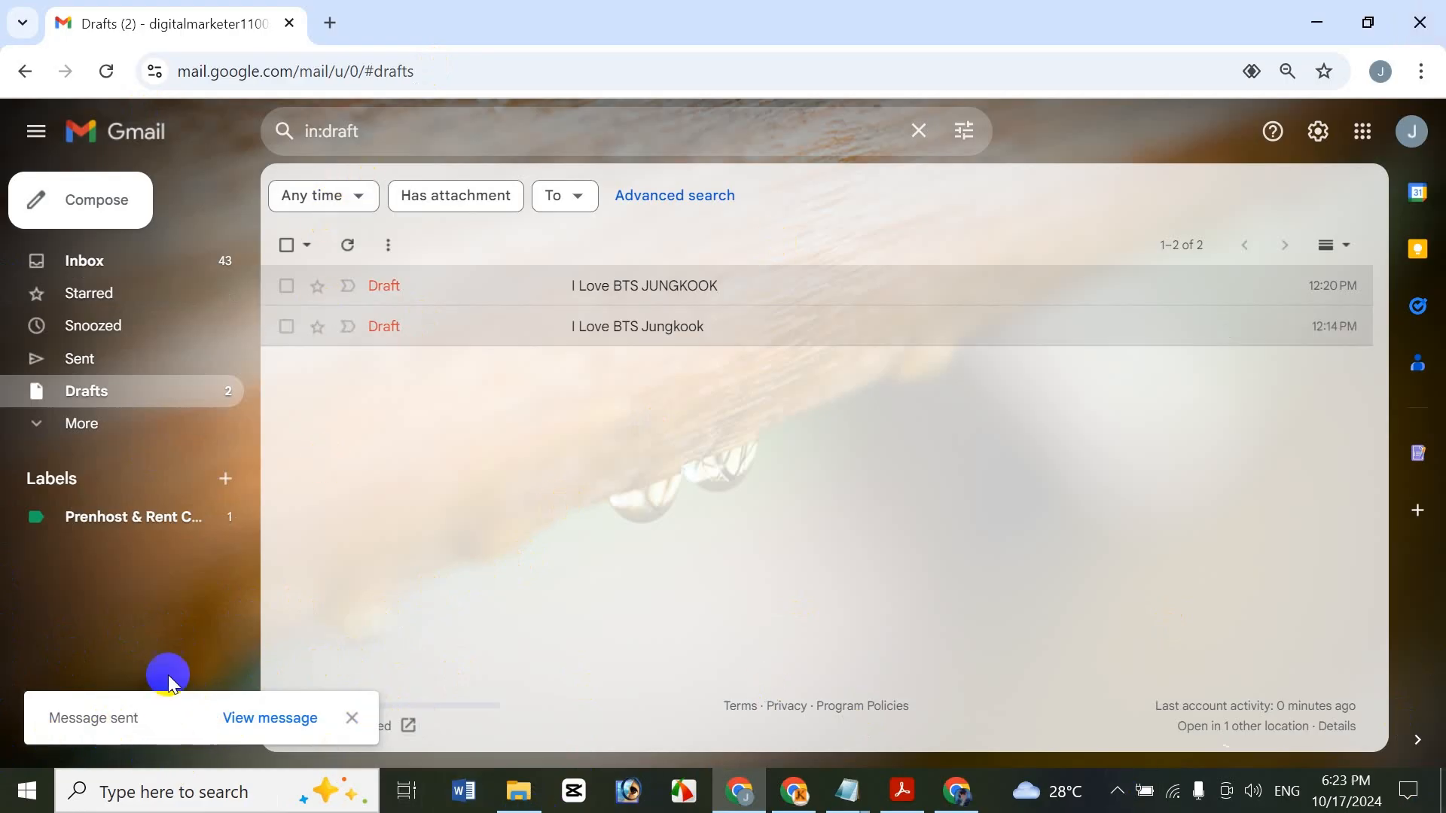
pyautogui.click(955, 791)
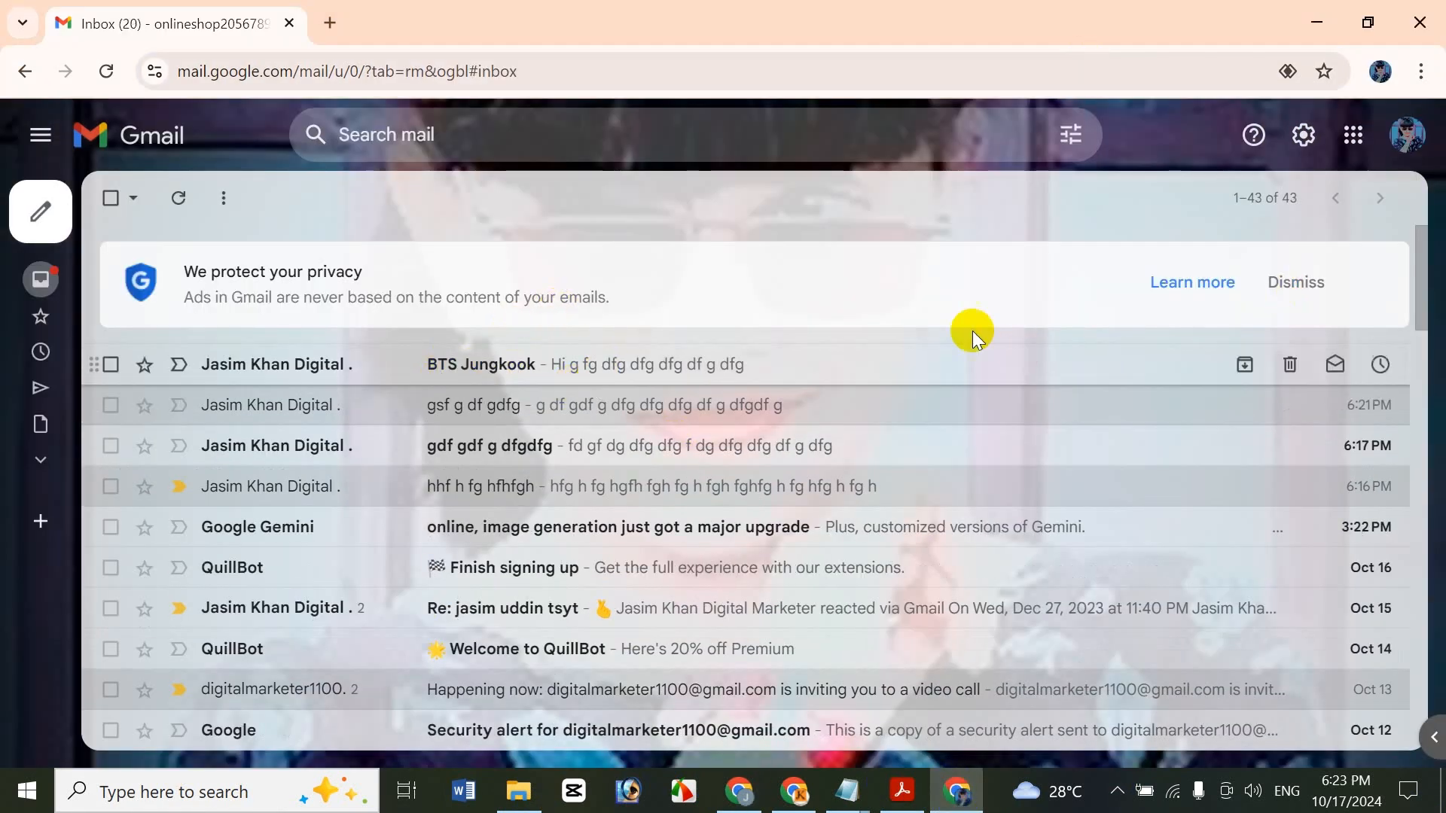
pyautogui.click(735, 356)
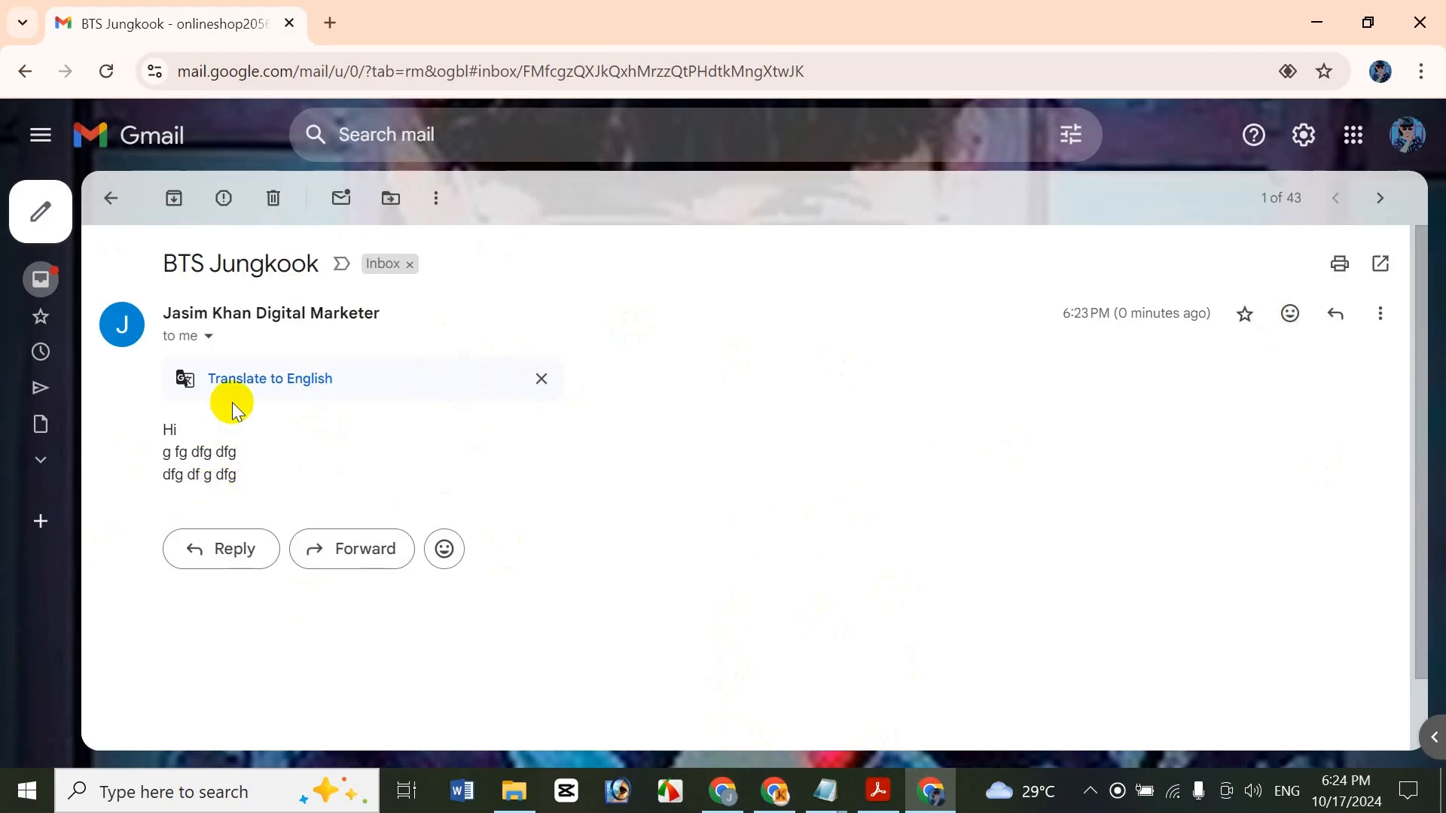
pyautogui.click(115, 213)
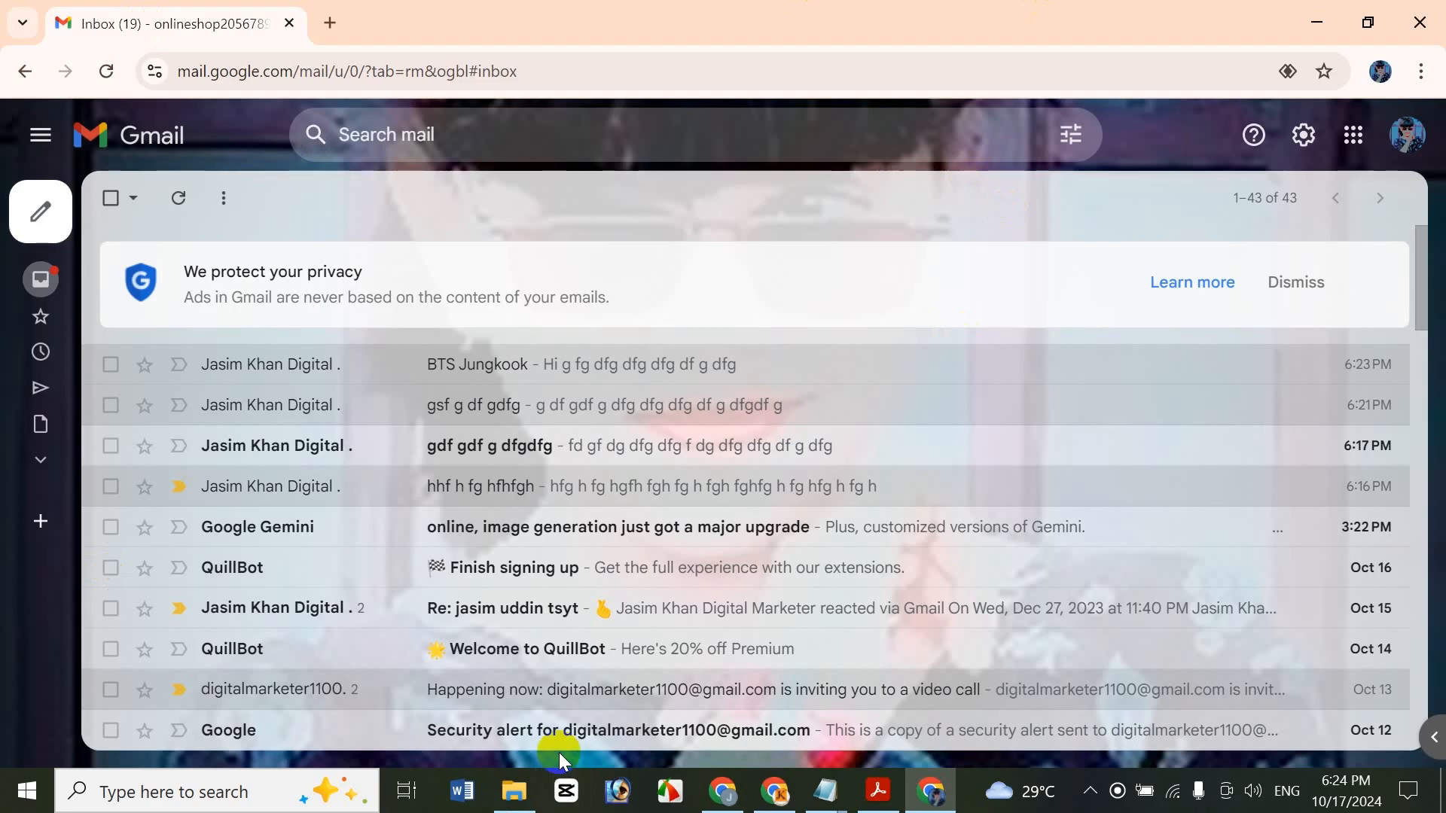
# Switch through the sender's mailbox to the Acrobat document titled "How To Undo Send (Send Cancellation Period) Email In Gmail".
pyautogui.click(723, 790)
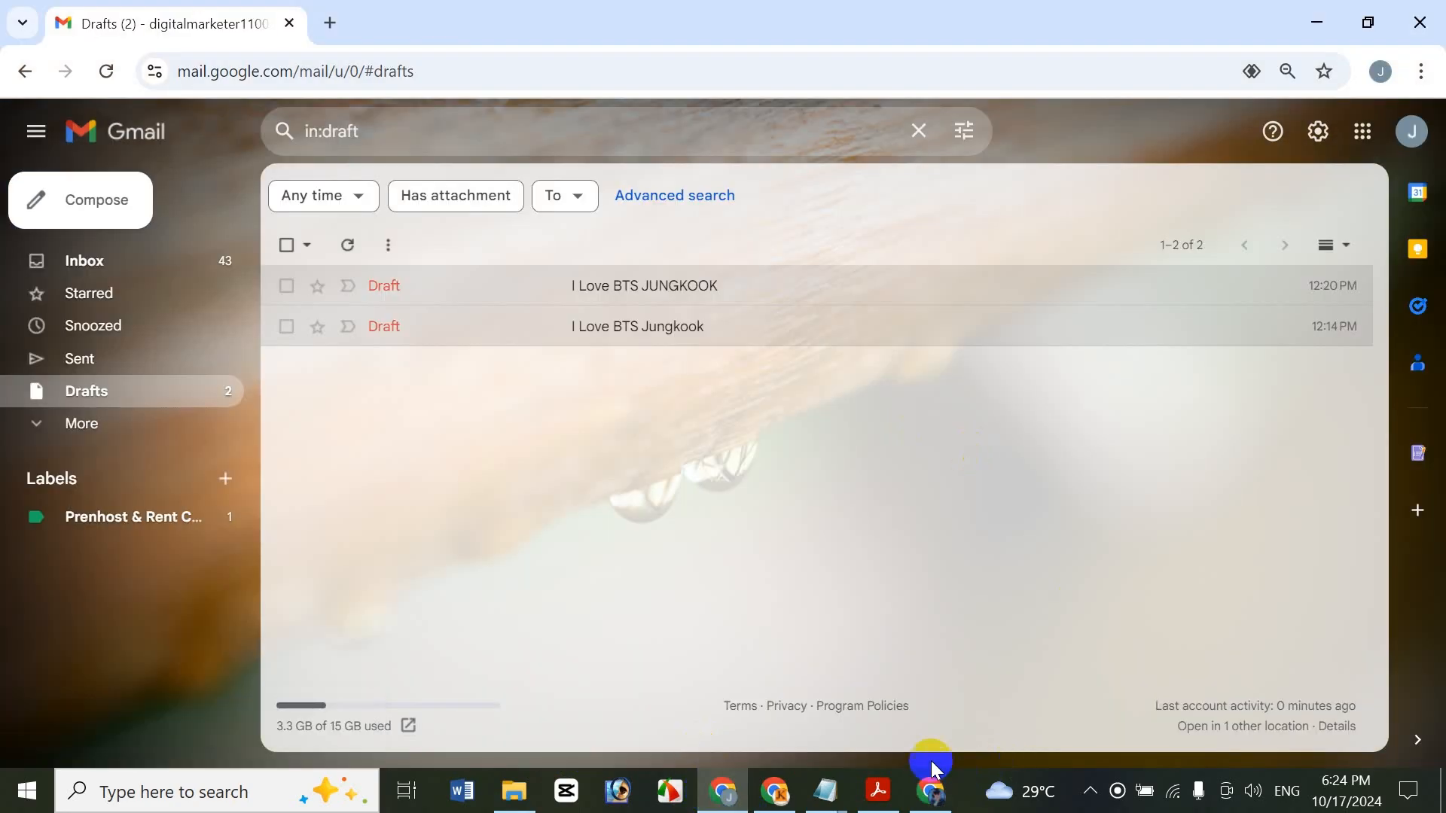
pyautogui.click(878, 790)
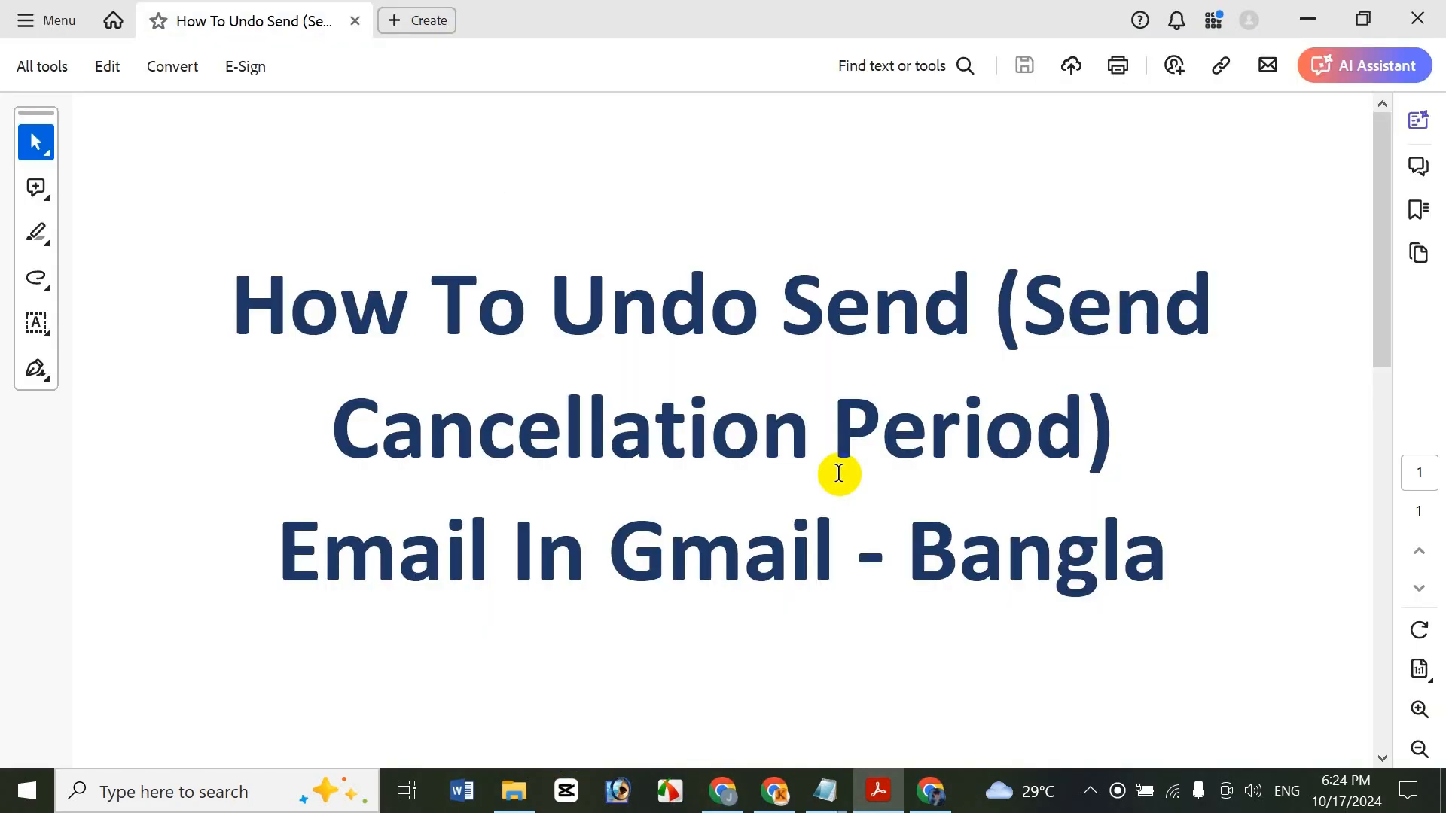